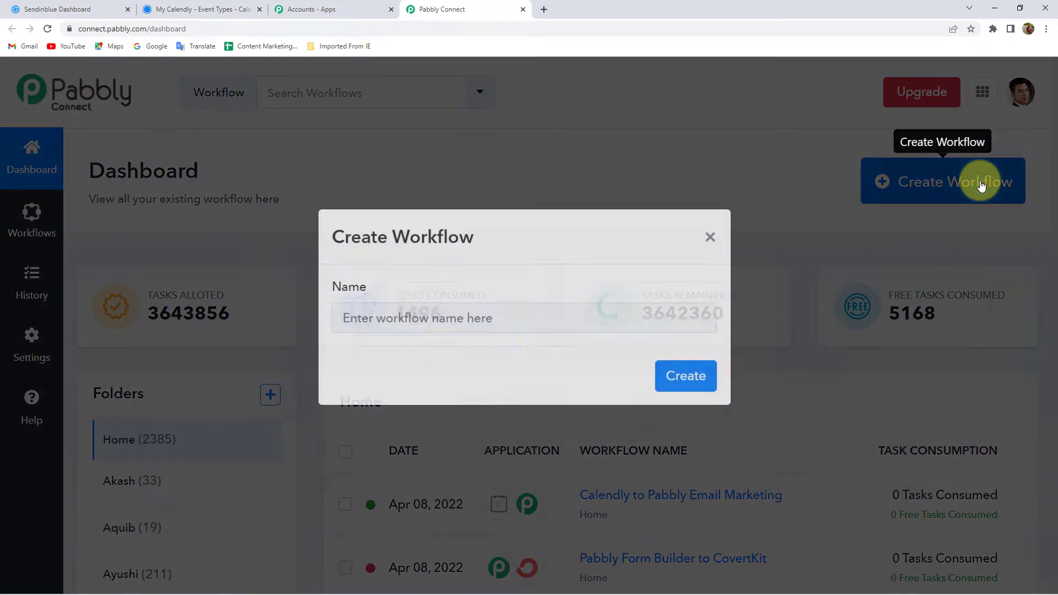
Step: Name the new workflow 'Calendly to Sendinblue' and create it
click(475, 339)
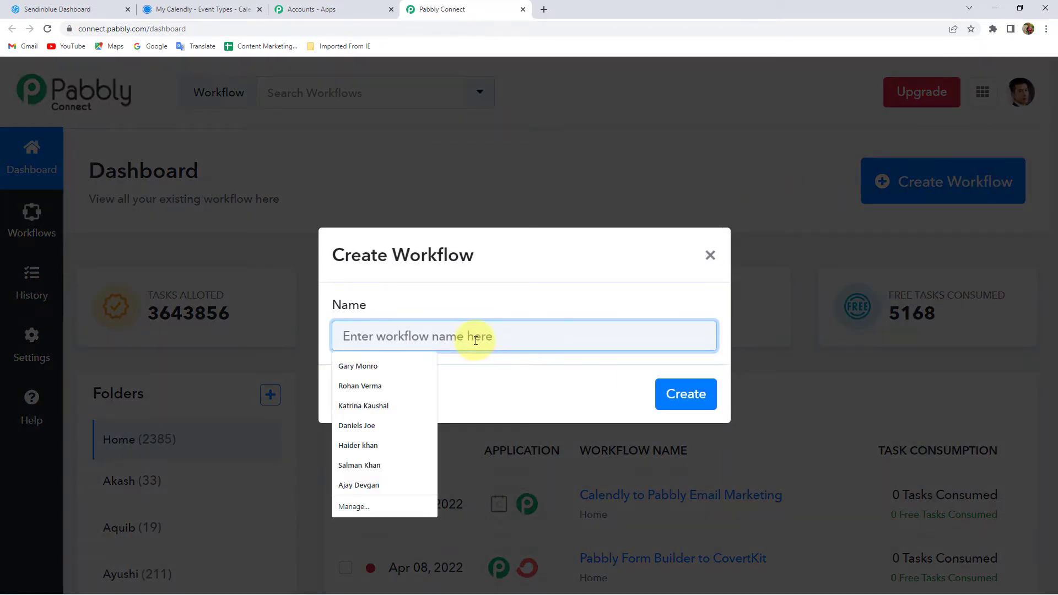
text(Calendly to Sendinblue)
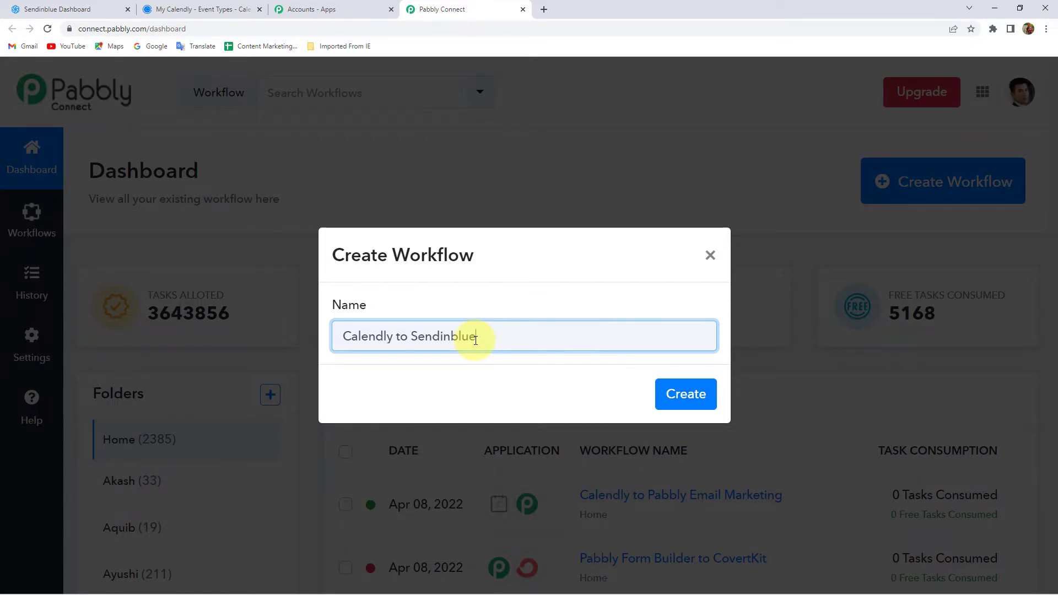
key(Return)
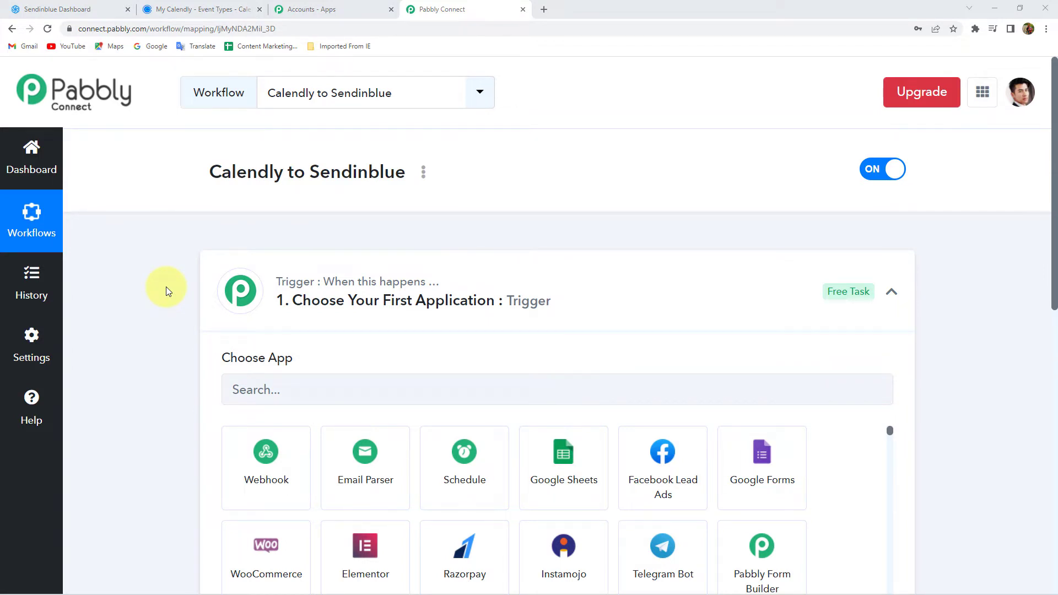
Step: Choose Calendly as the trigger app with the Invitee Created trigger event
click(452, 282)
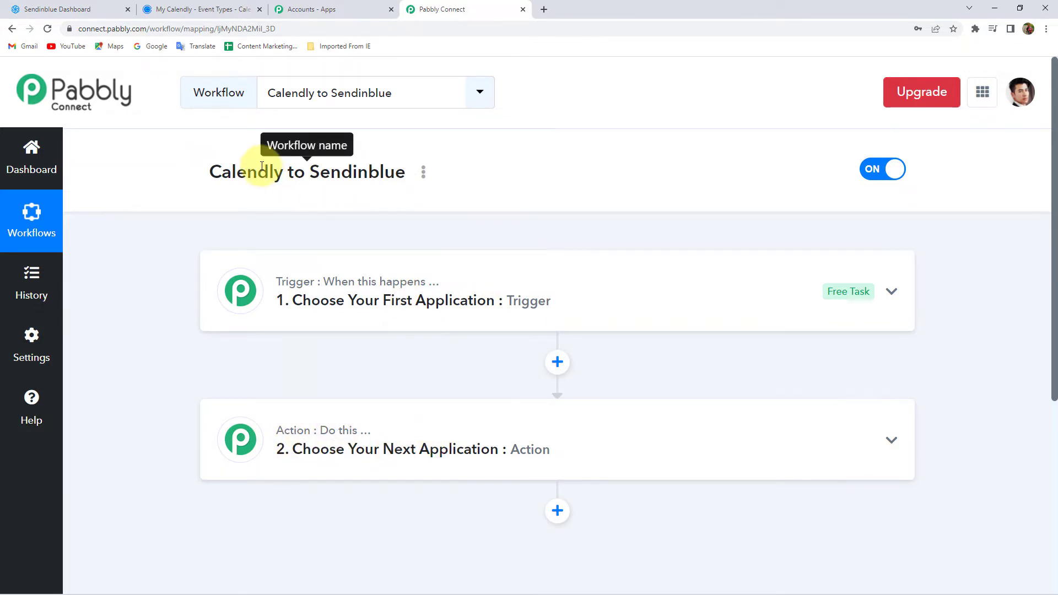
double_click(340, 175)
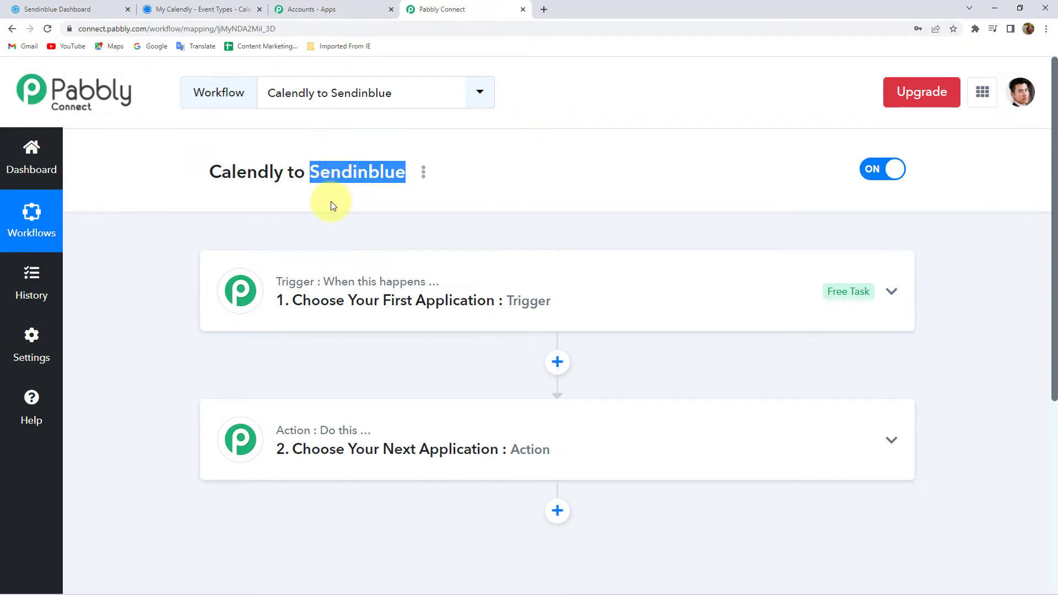
click(323, 279)
click(271, 382)
text(cal)
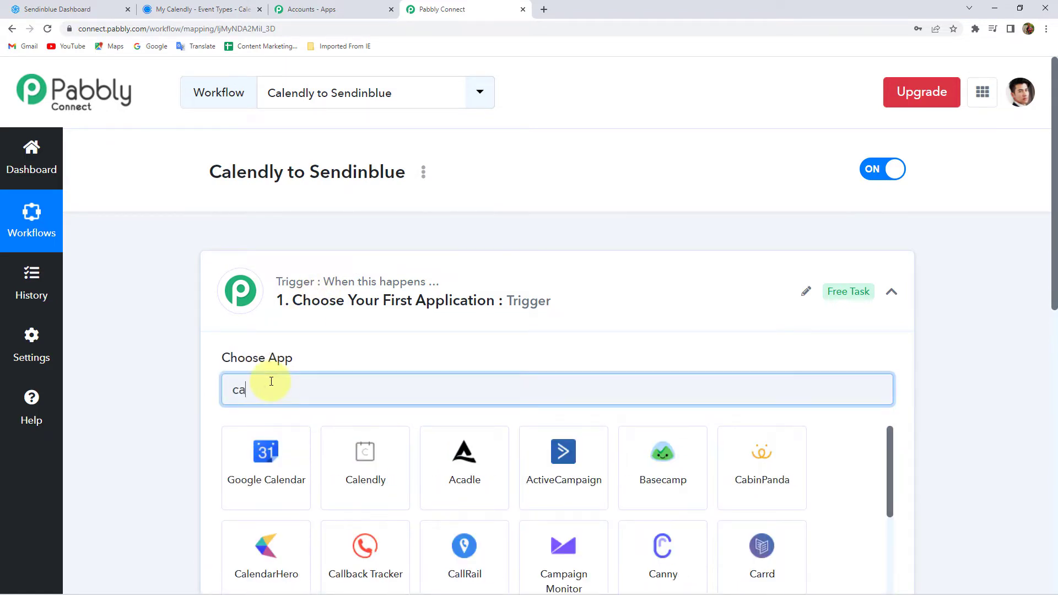
click(362, 469)
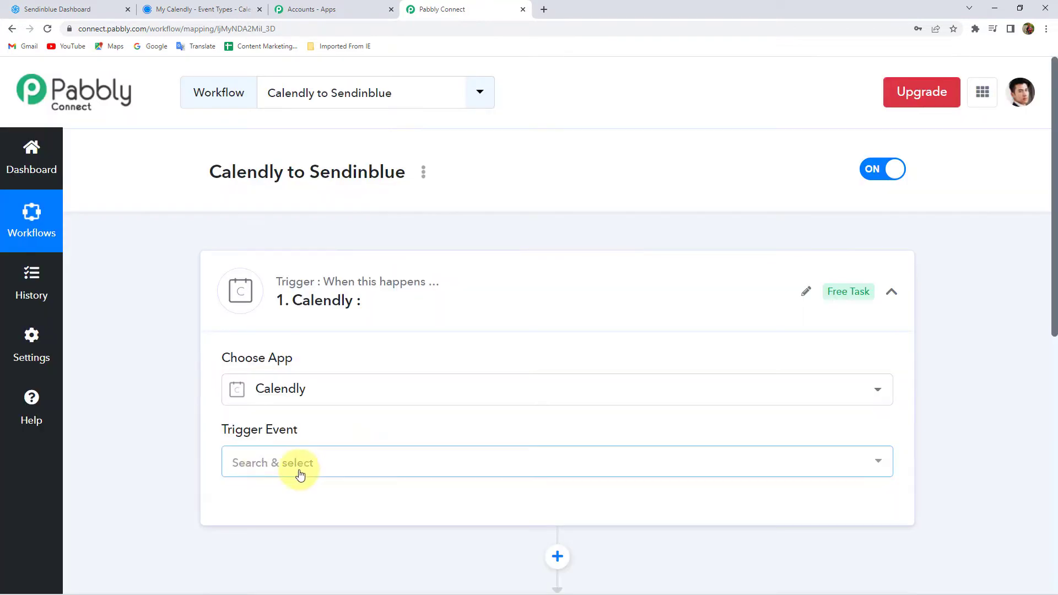
click(264, 469)
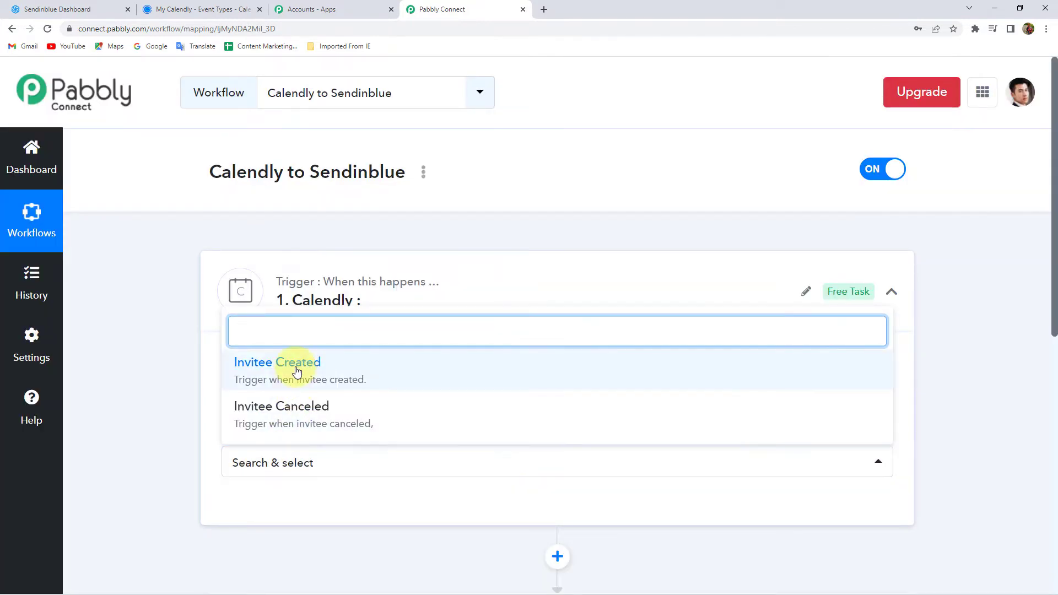
click(293, 363)
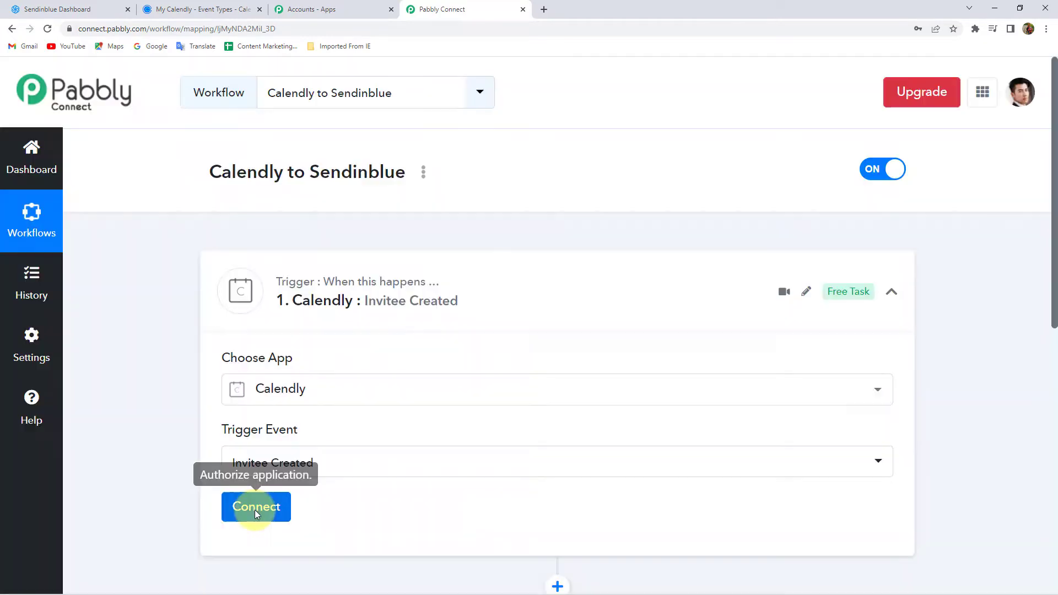
Step: Start a new Calendly connection for the trigger, then switch to the Calendly tab
click(254, 510)
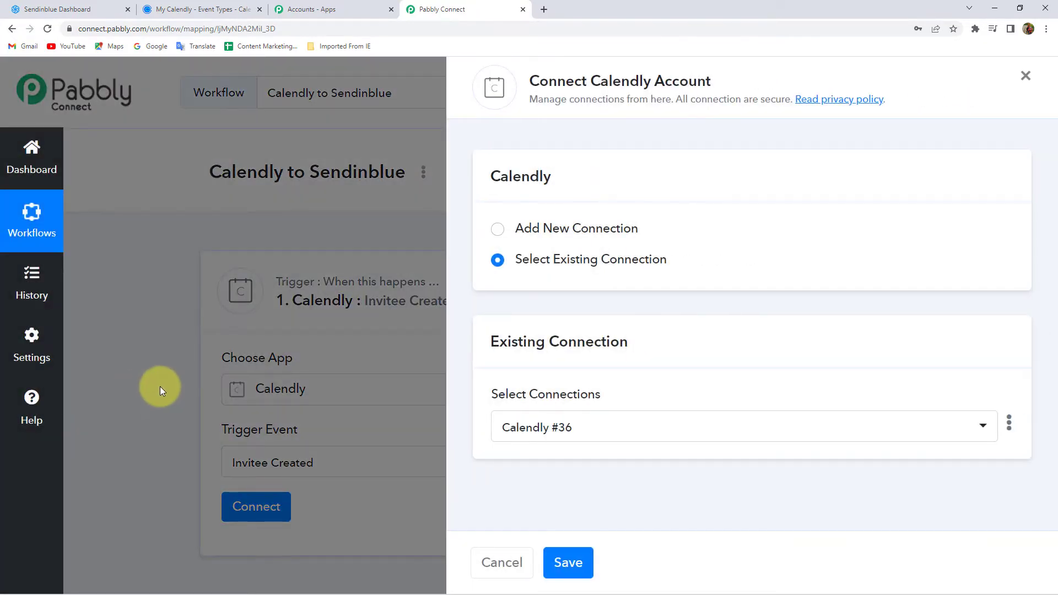
click(579, 231)
scroll(557, 355, down, 1)
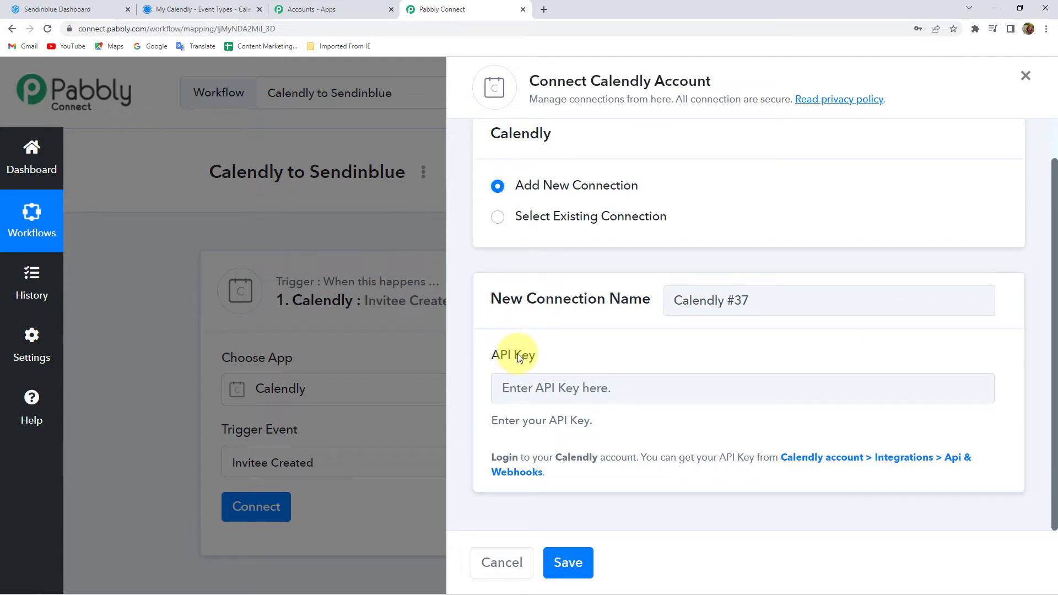
click(229, 4)
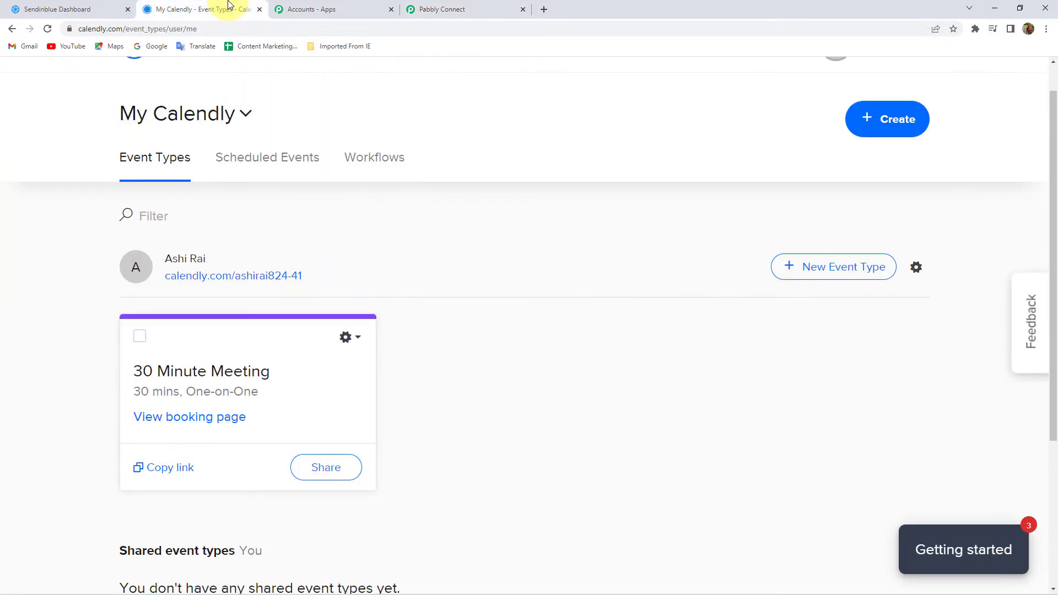
Step: Go to Calendly's Integrations and open API & Webhooks to reach the V1 API key
scroll(371, 206, up, 1)
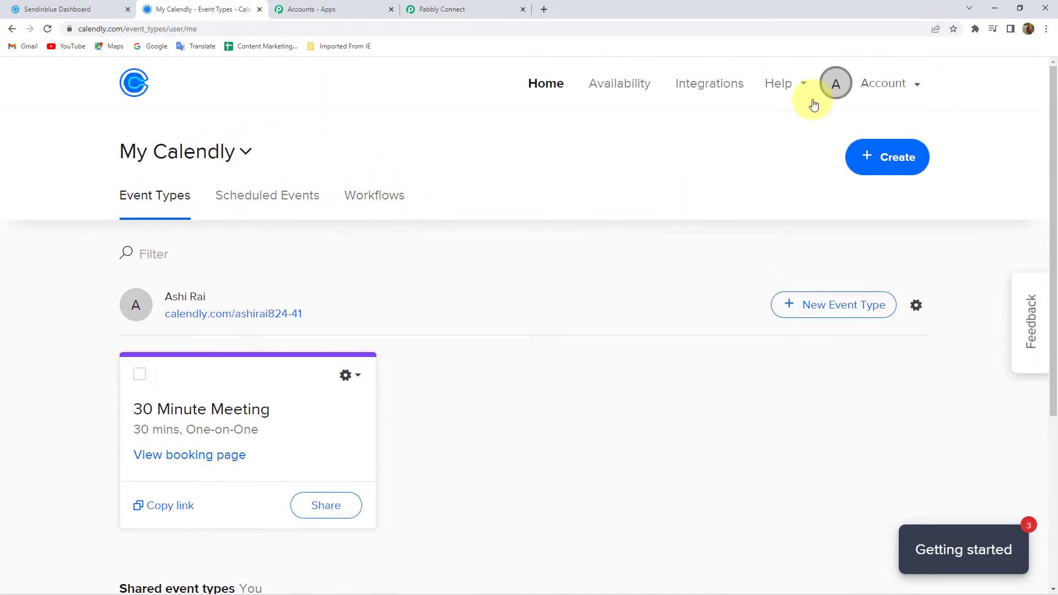
click(703, 83)
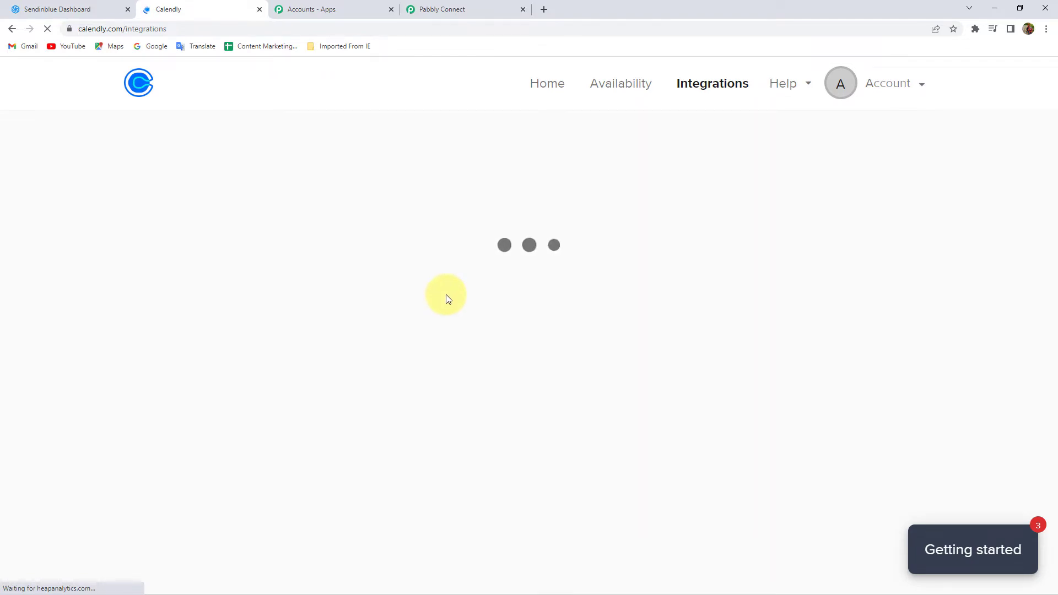
mouse_move(1045, 589)
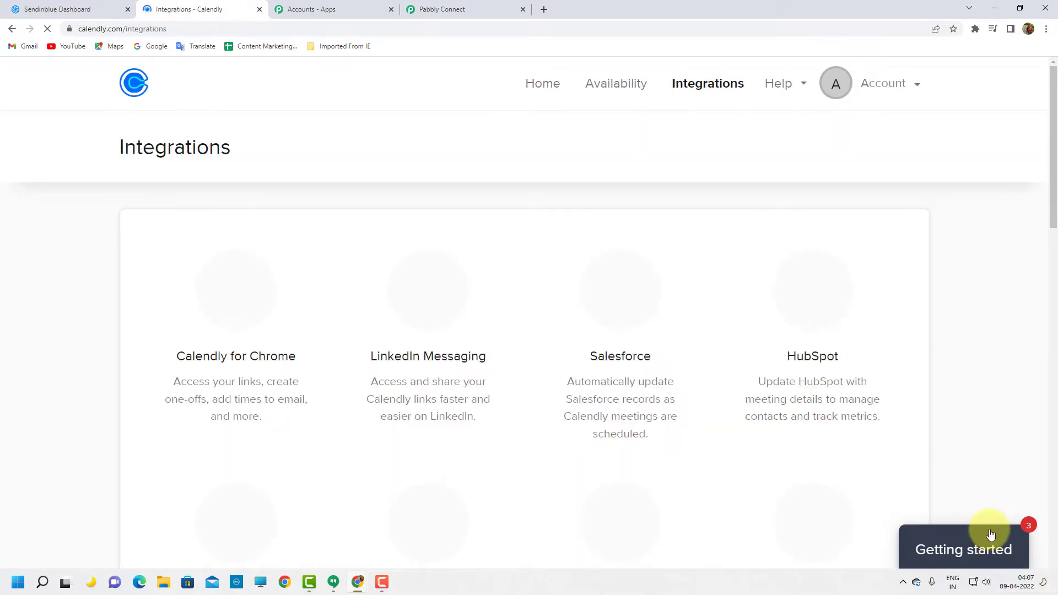
scroll(568, 314, down, 7)
scroll(573, 315, down, 13)
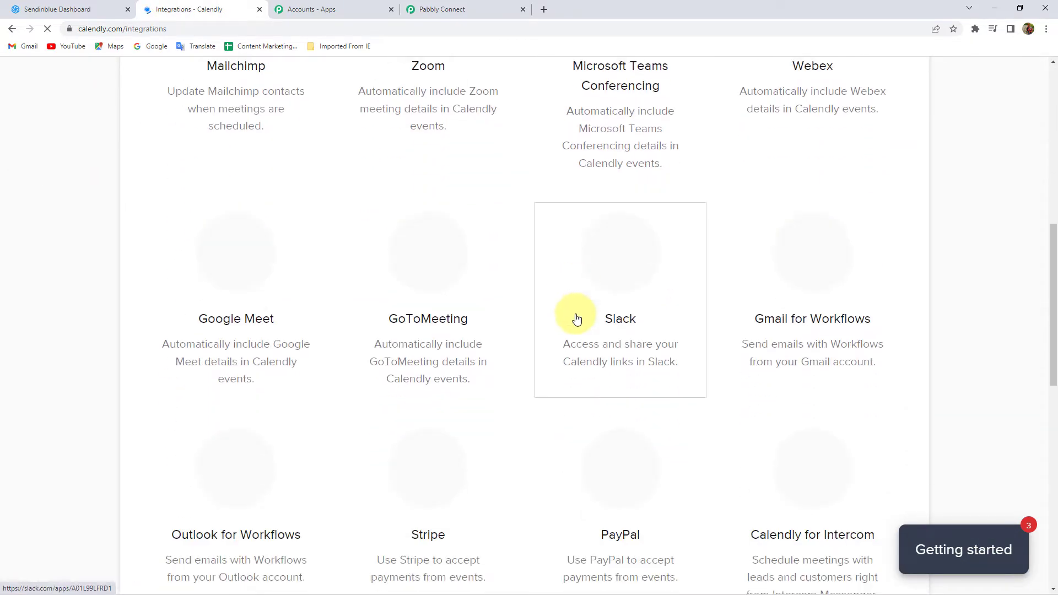
scroll(622, 337, down, 1)
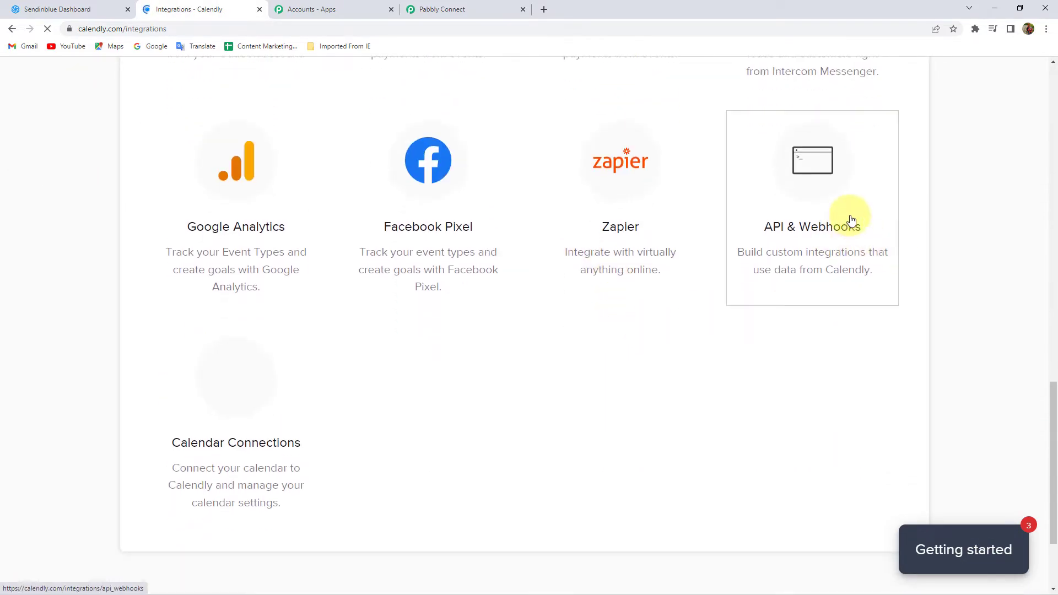
click(820, 203)
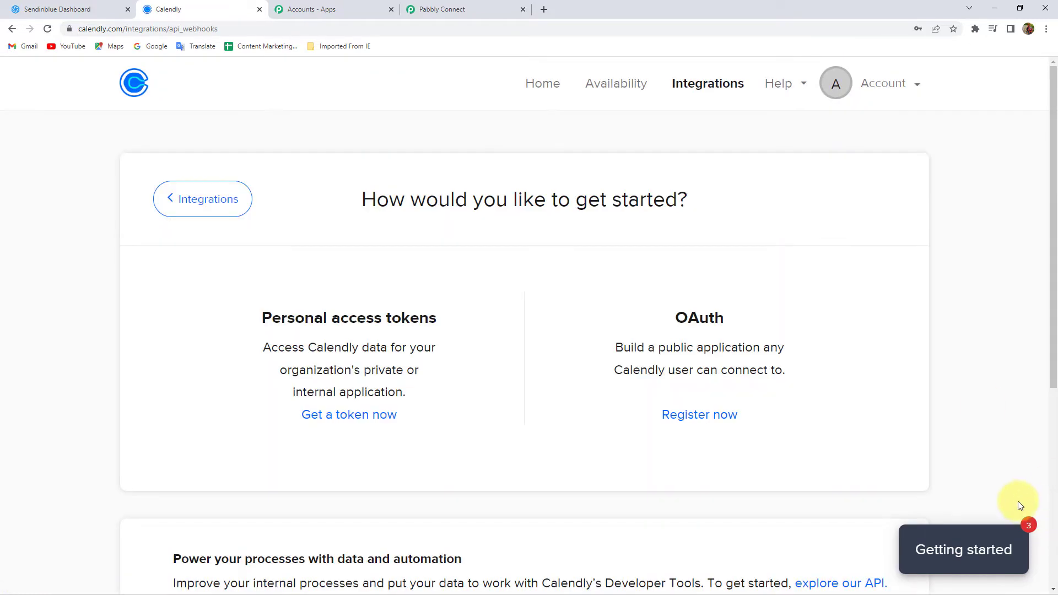
scroll(479, 302, down, 6)
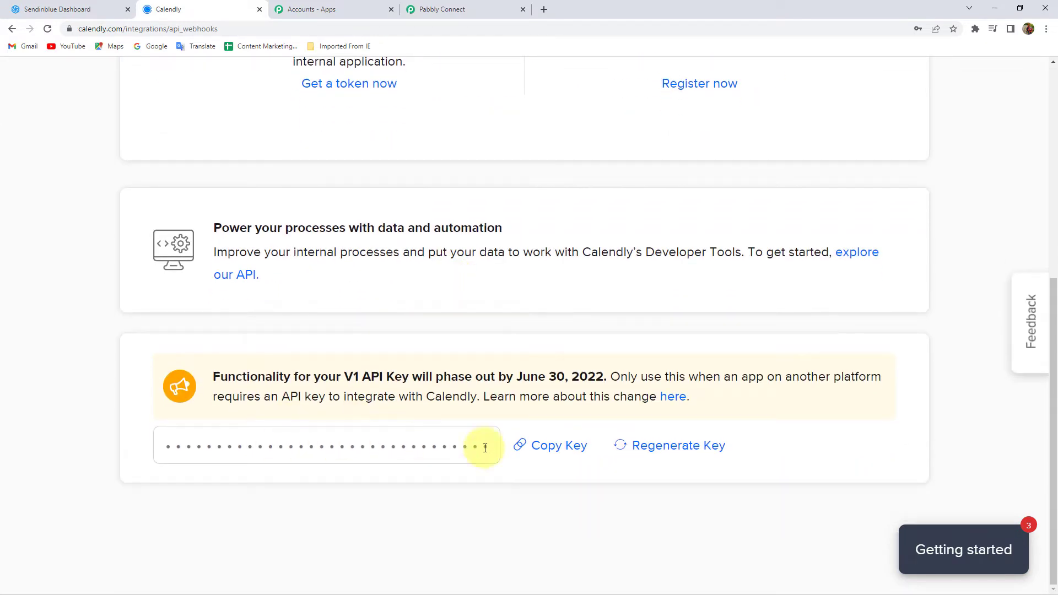
Step: Paste the copied Calendly API key into Pabbly Connect and save the connection
click(457, 9)
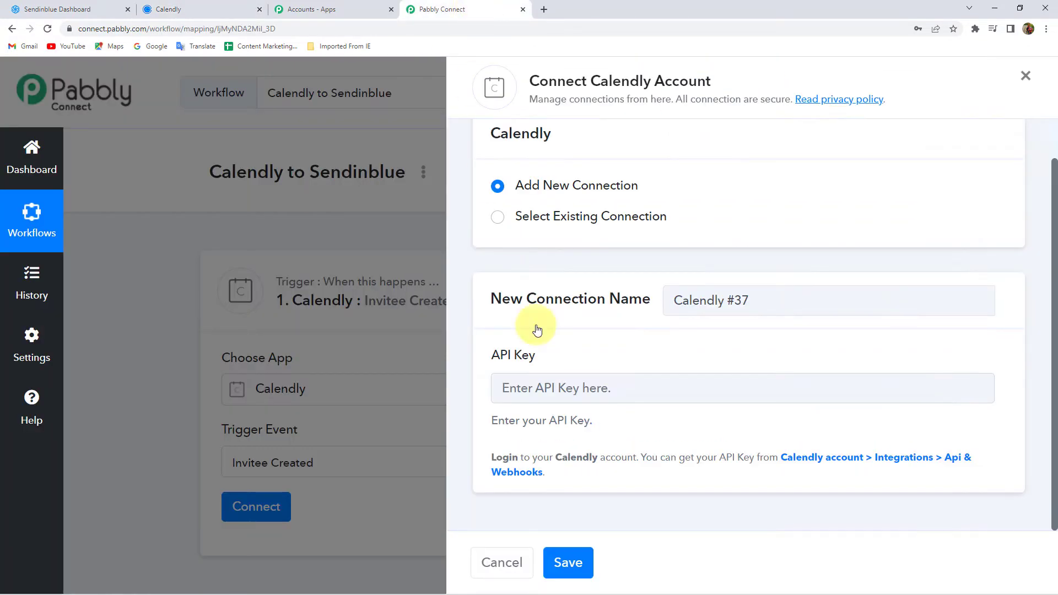
right_click(546, 389)
click(572, 473)
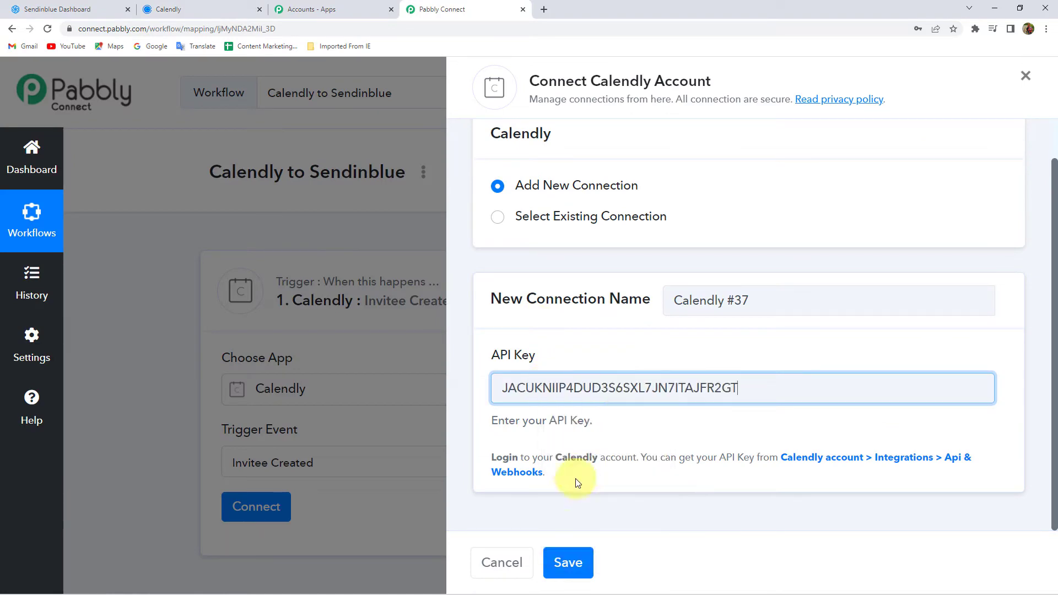
click(583, 562)
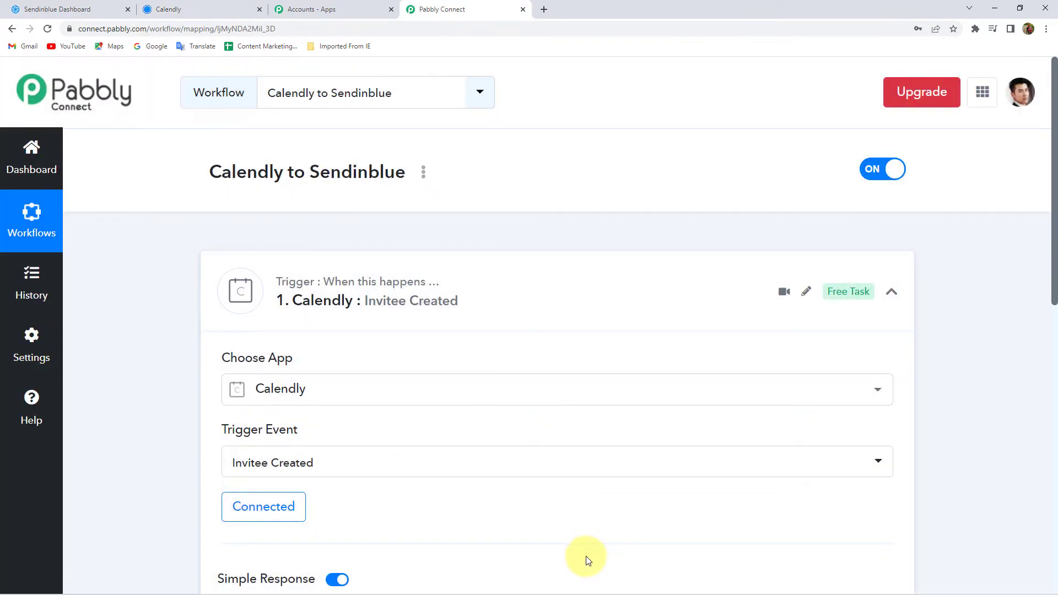
Step: Save the trigger and send a test request so it listens for a Calendly booking
scroll(178, 301, down, 5)
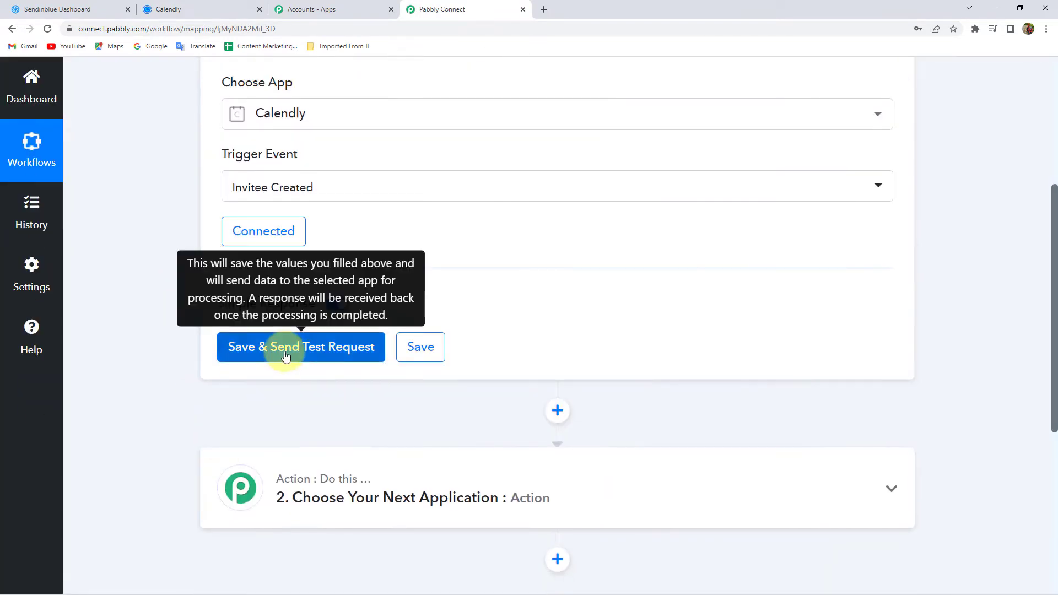
click(285, 359)
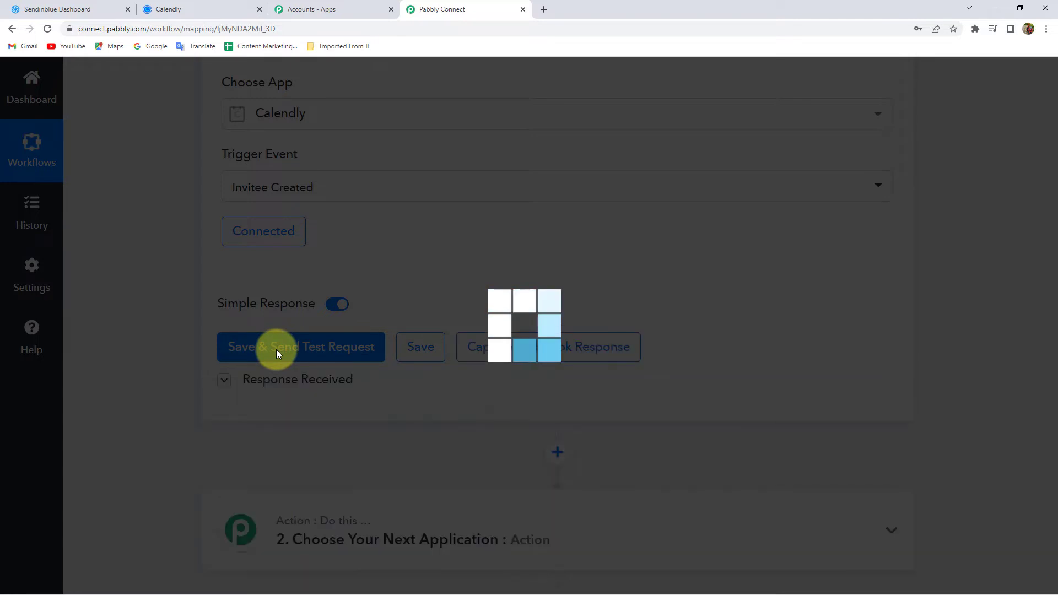
click(276, 350)
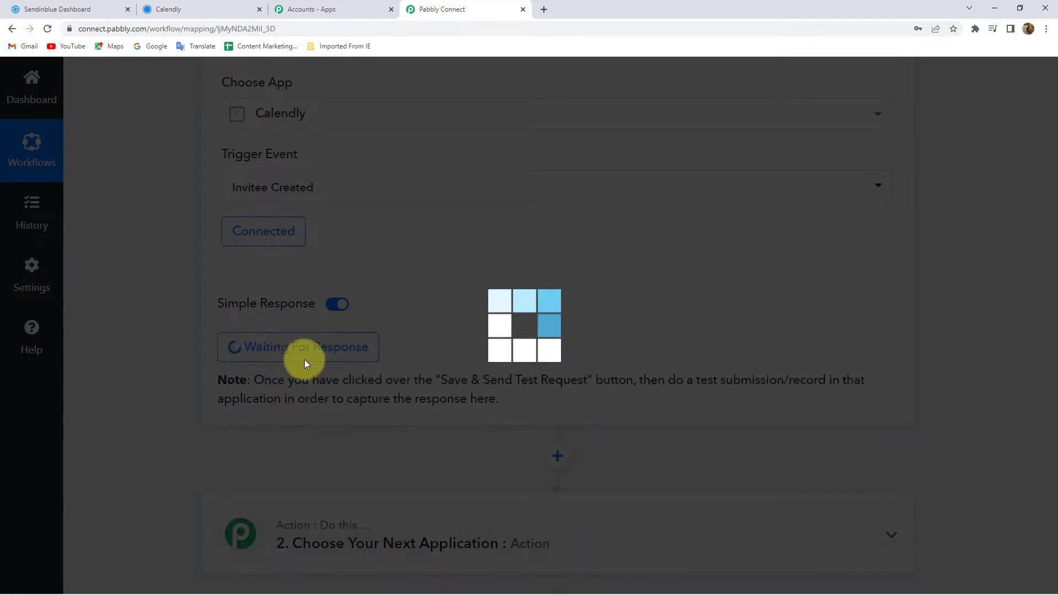
scroll(302, 347, up, 2)
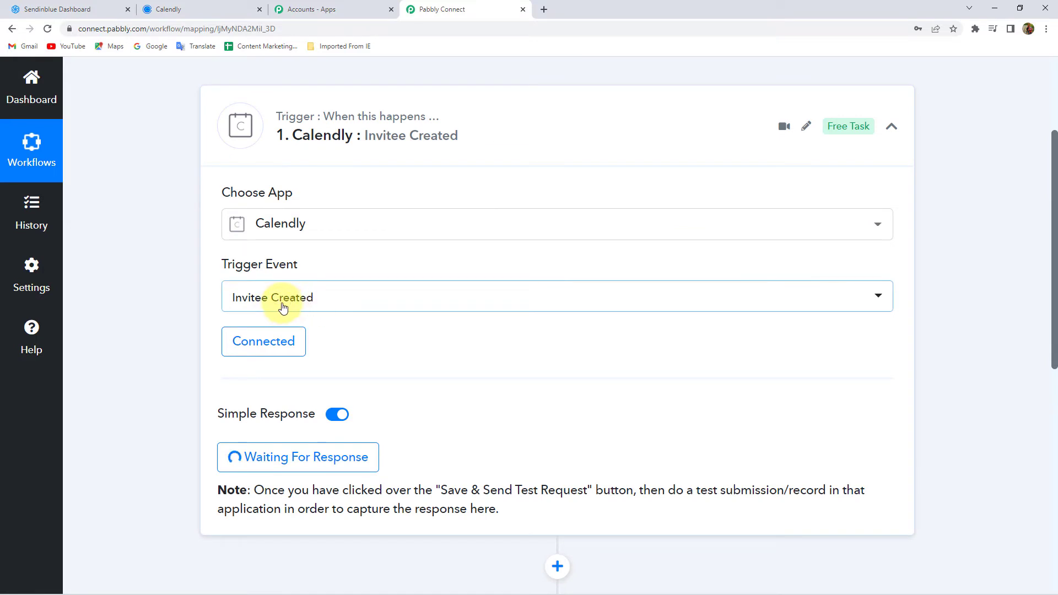
mouse_move(286, 412)
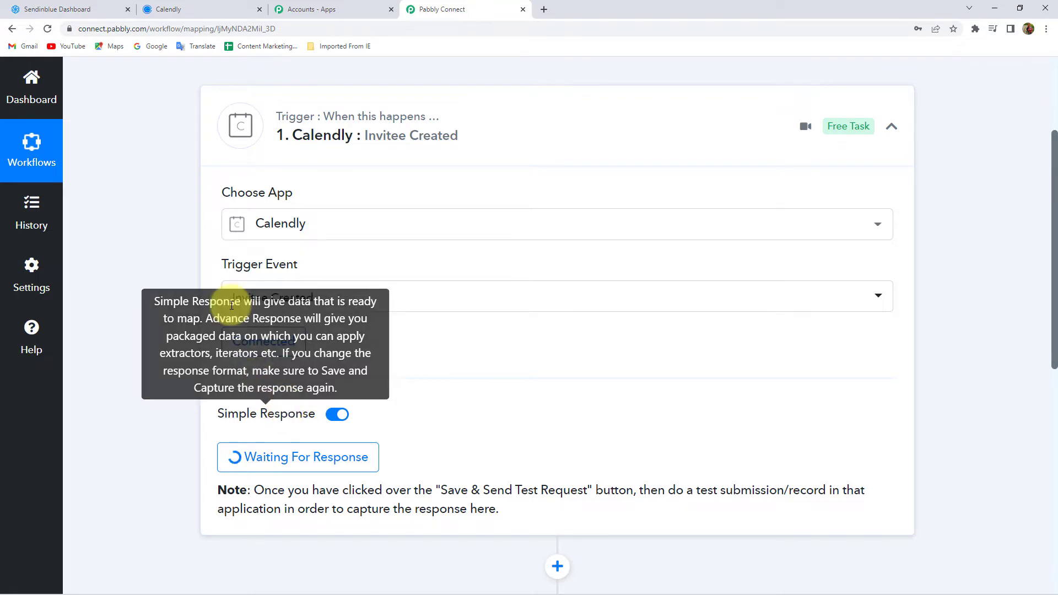
Step: Copy the 30 Minute Meeting booking link from Calendly's event types into a new tab
click(210, 6)
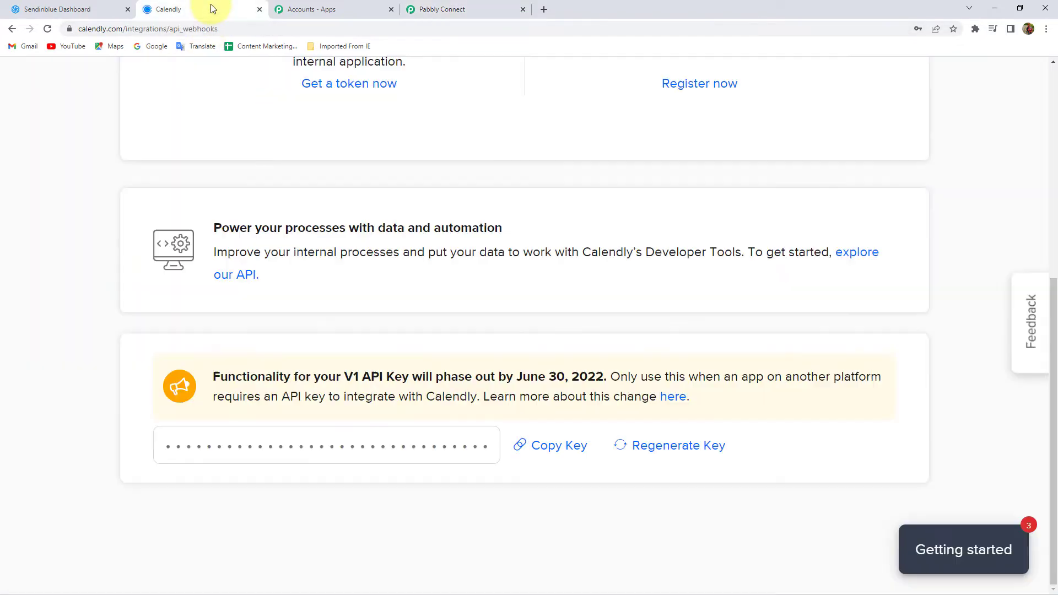
scroll(113, 134, up, 7)
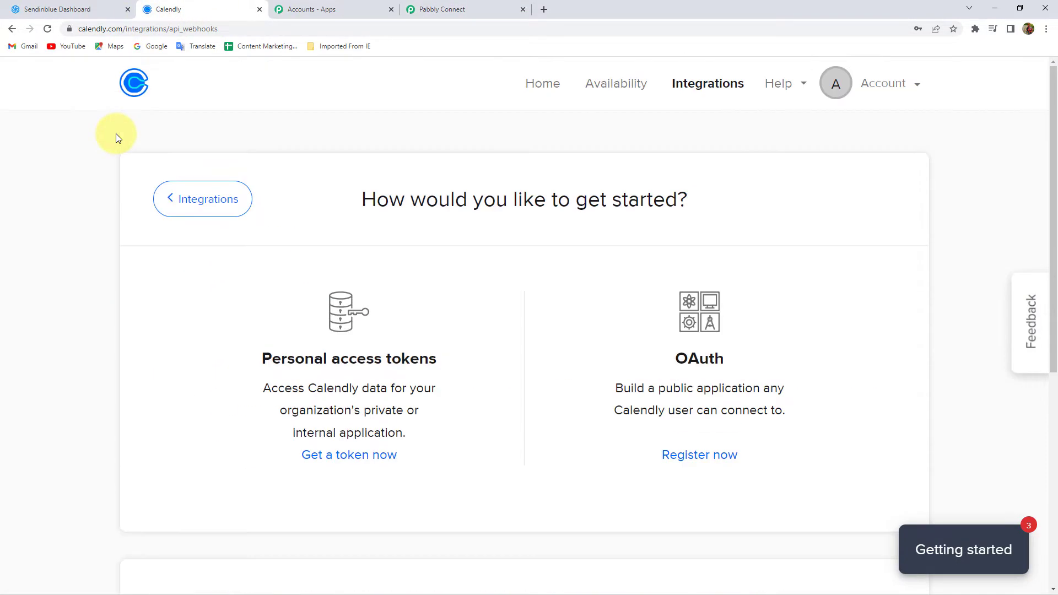
click(123, 87)
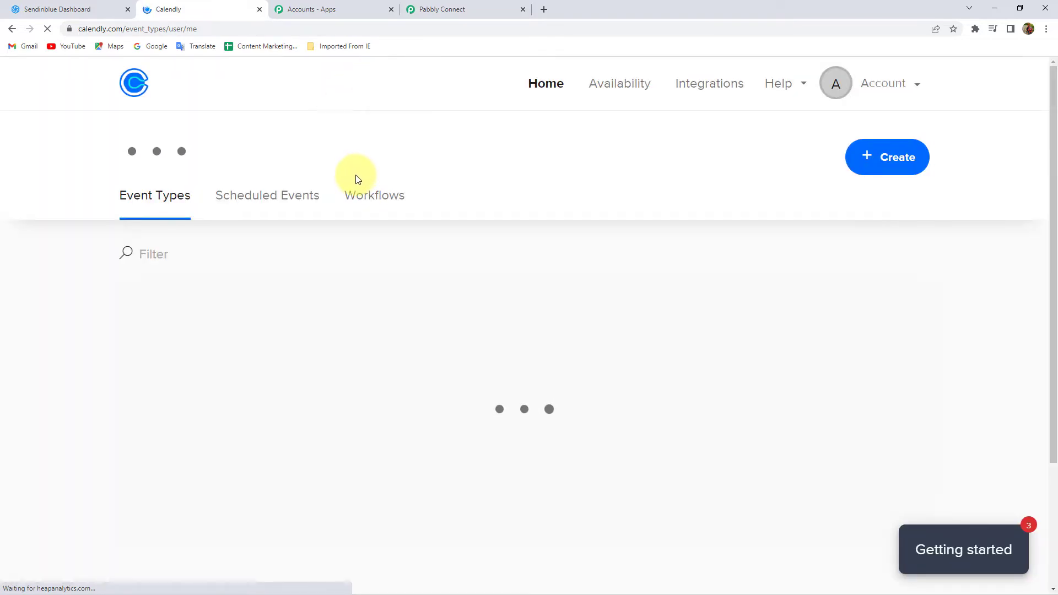
scroll(204, 397, down, 1)
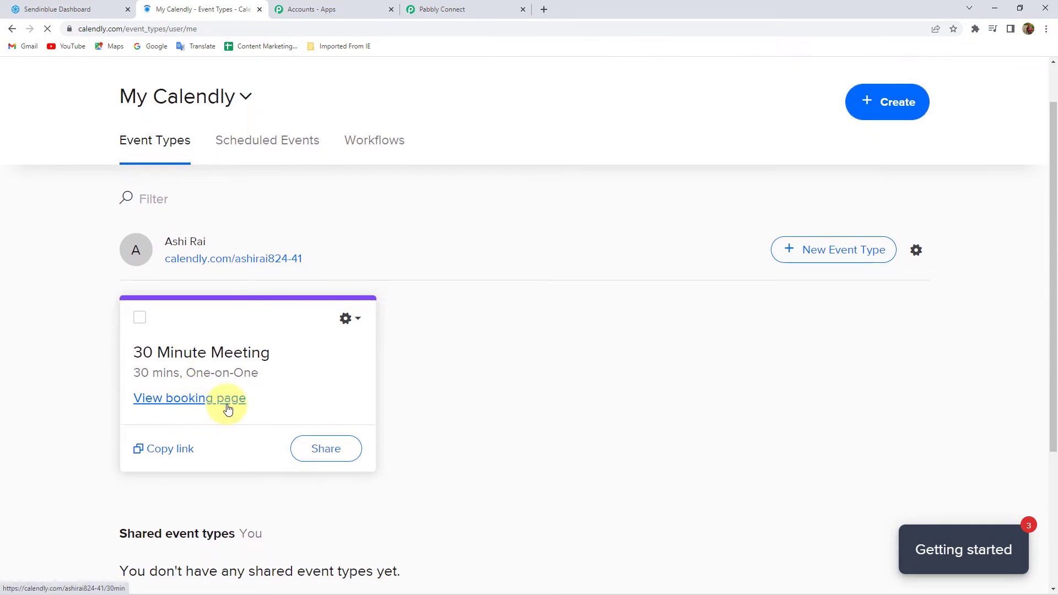
click(334, 453)
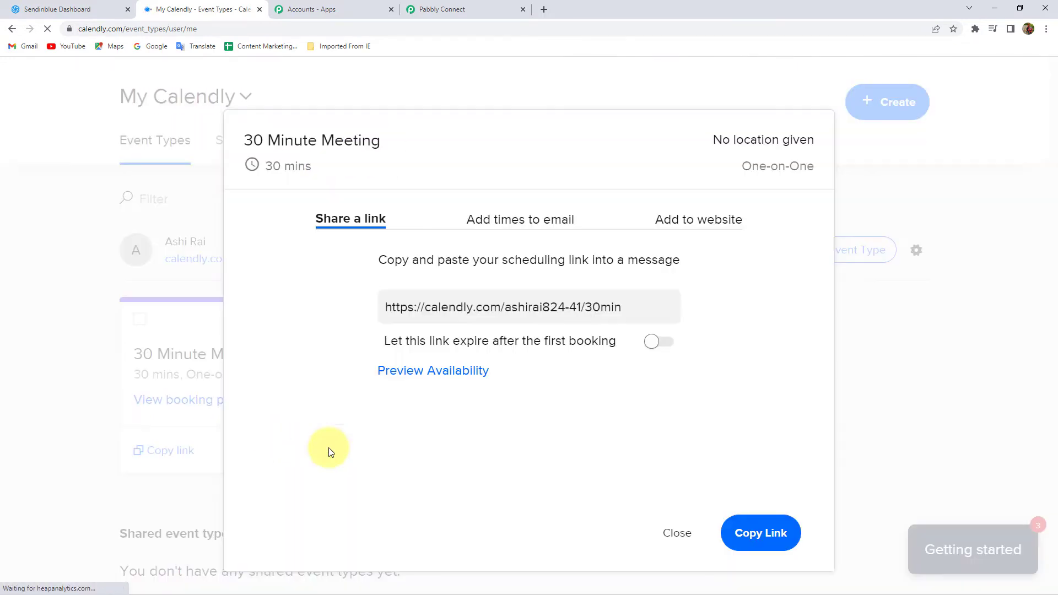
triple_click(585, 307)
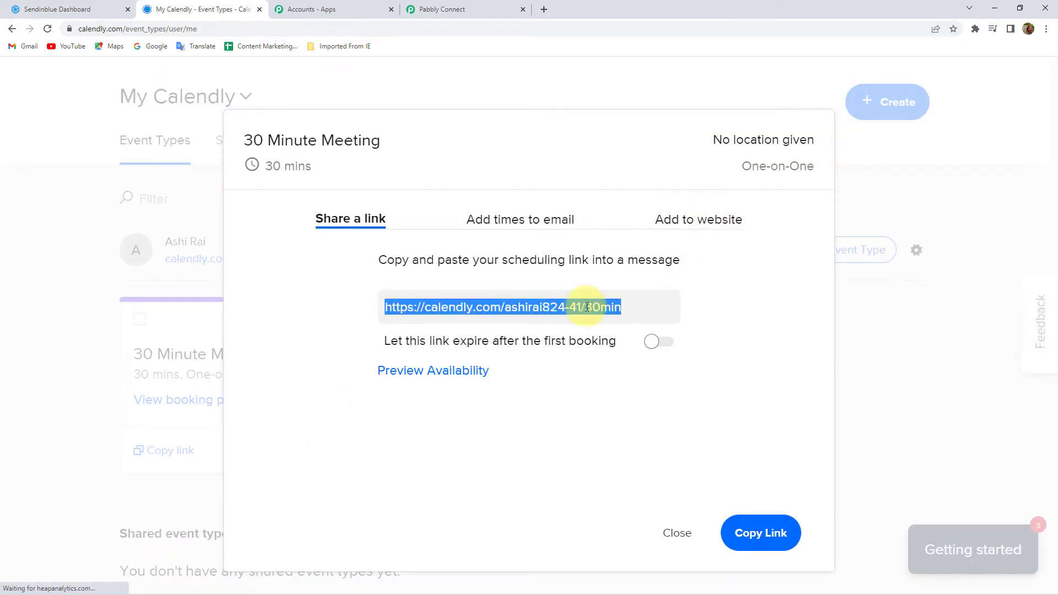
click(764, 530)
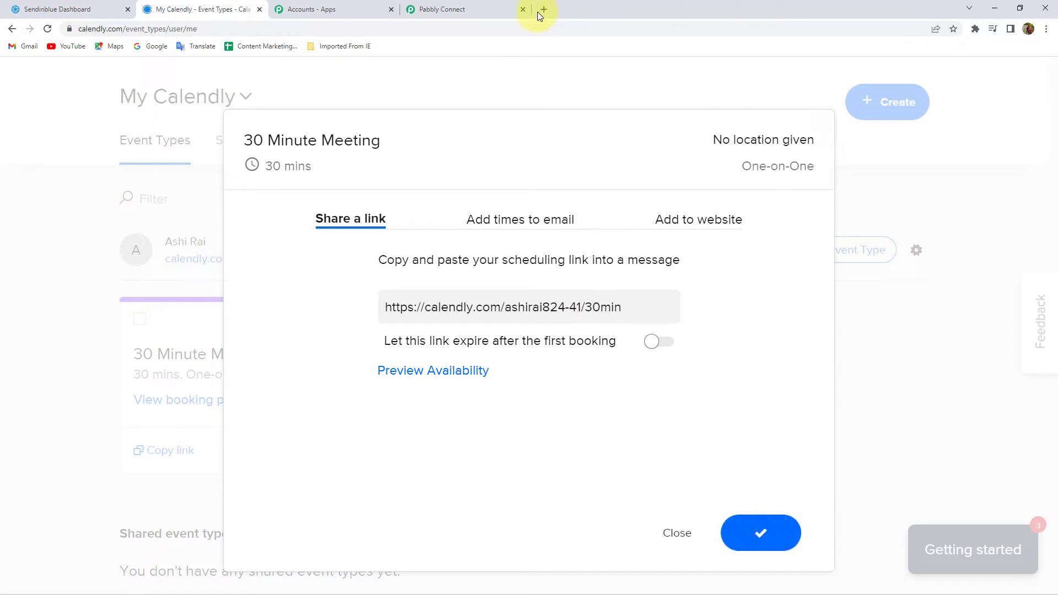
click(543, 9)
right_click(309, 31)
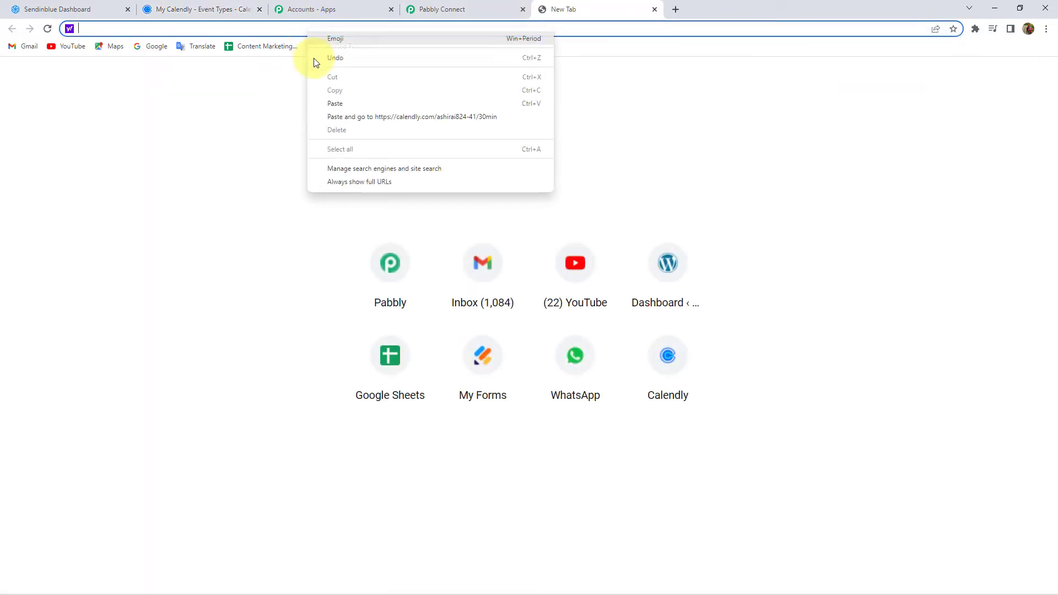
Step: Load the booking link and pick Wednesday, April 20 at 10:00am
click(348, 103)
key(Return)
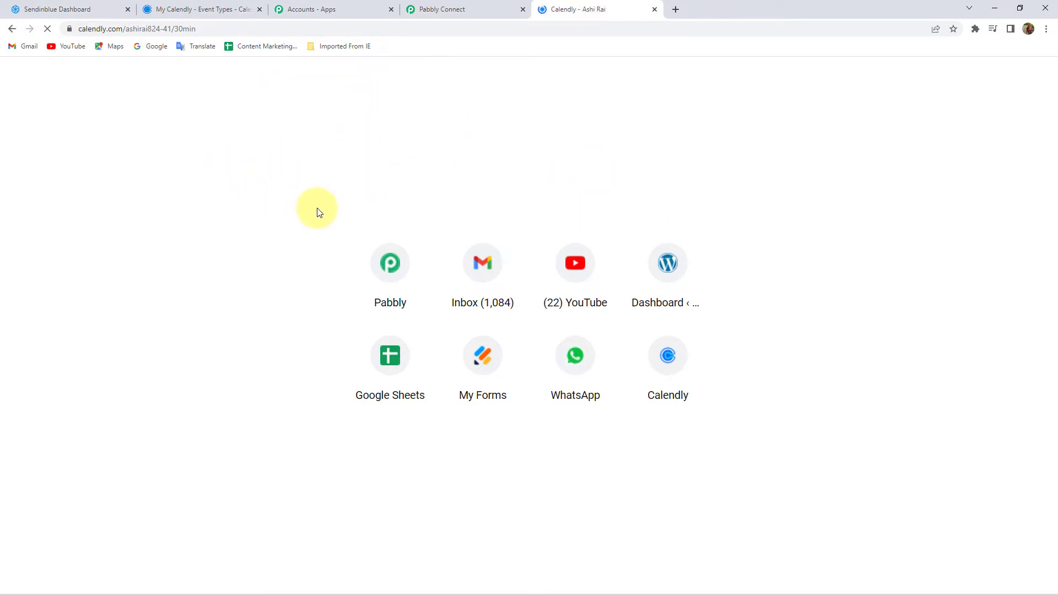
mouse_move(968, 586)
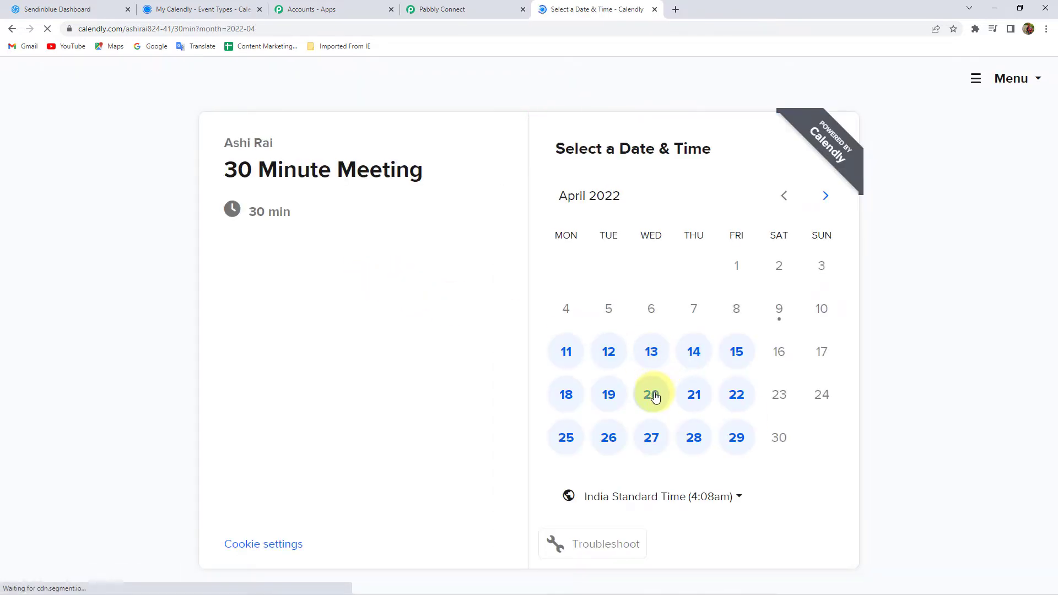
click(651, 393)
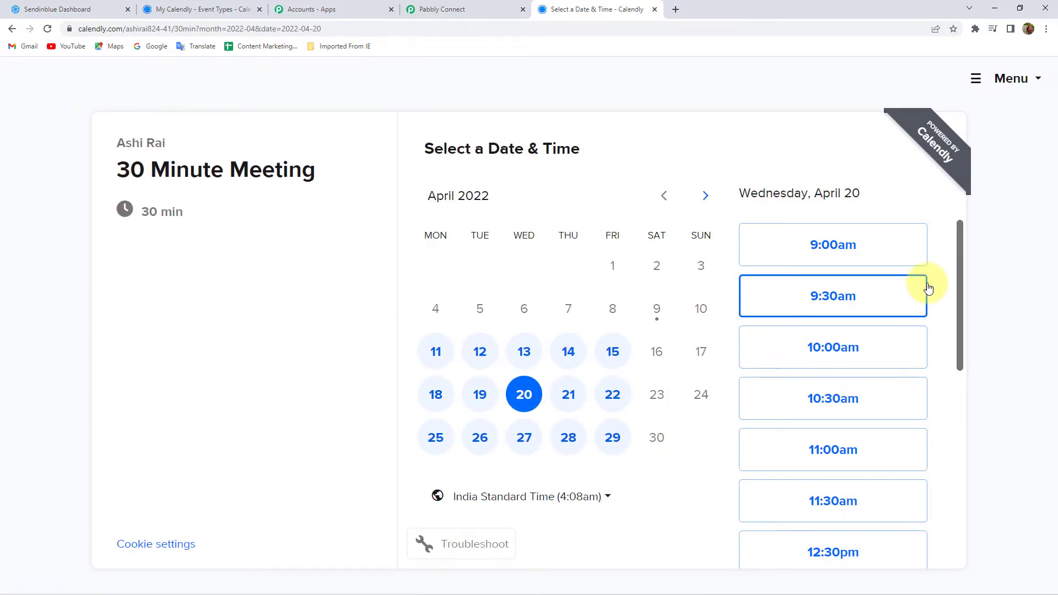
click(852, 350)
click(868, 351)
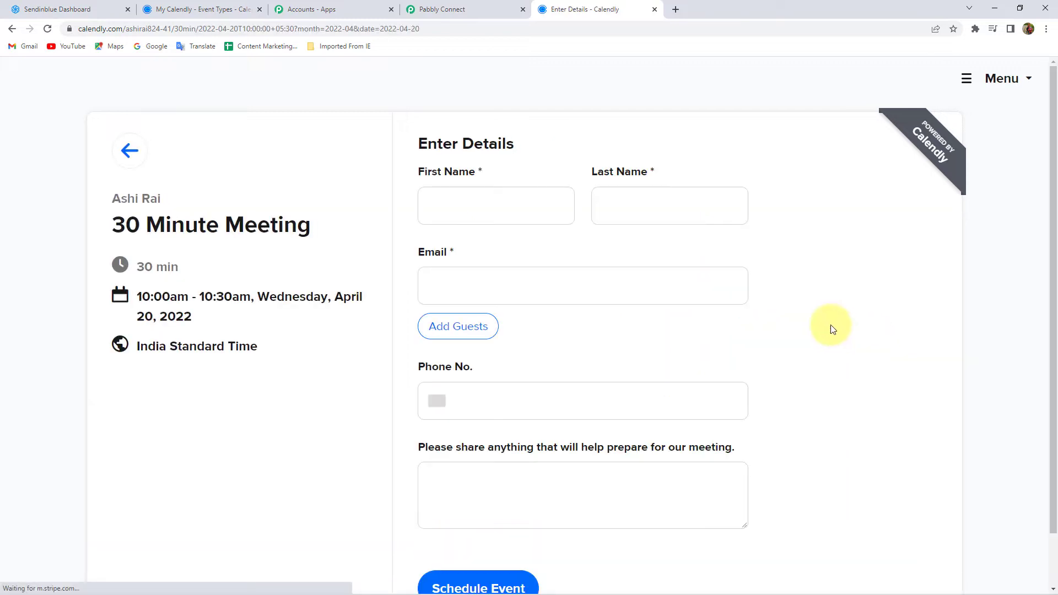
Step: Fill in the invitee's details with a new phone number and schedule the event
click(491, 205)
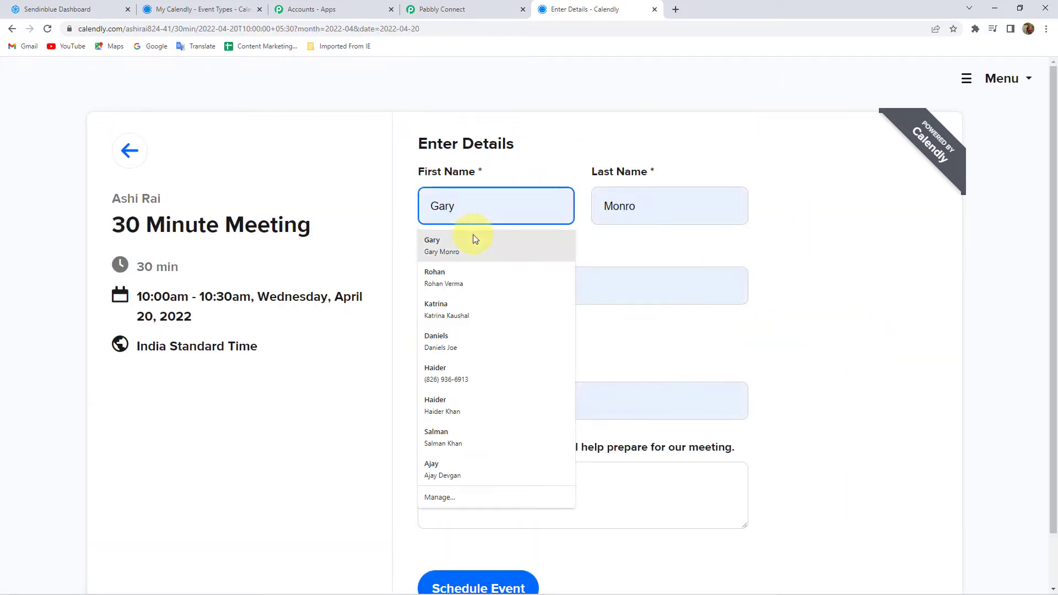
click(480, 242)
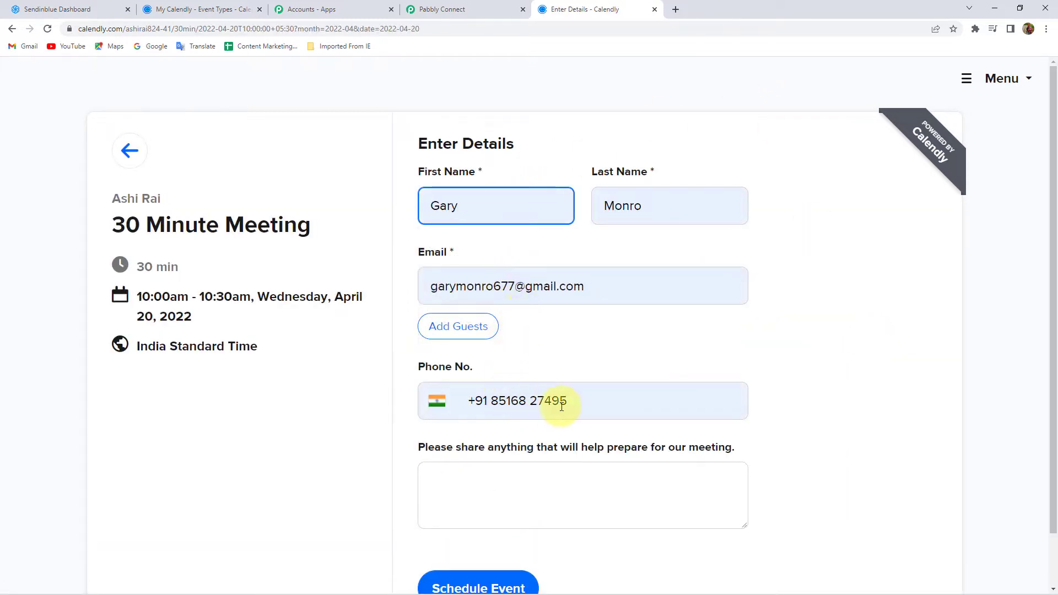
drag(579, 398, 494, 396)
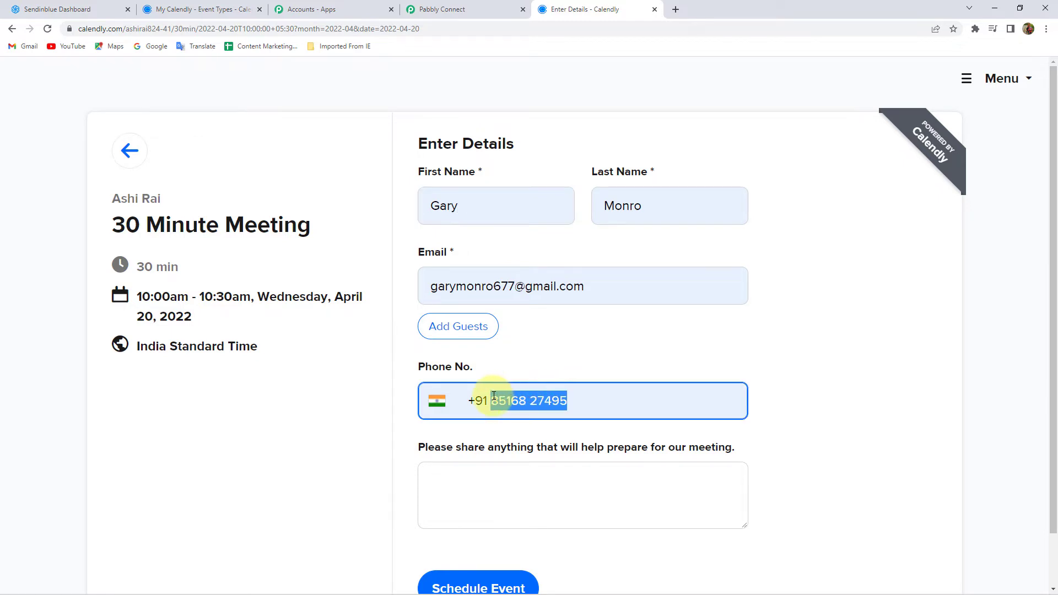
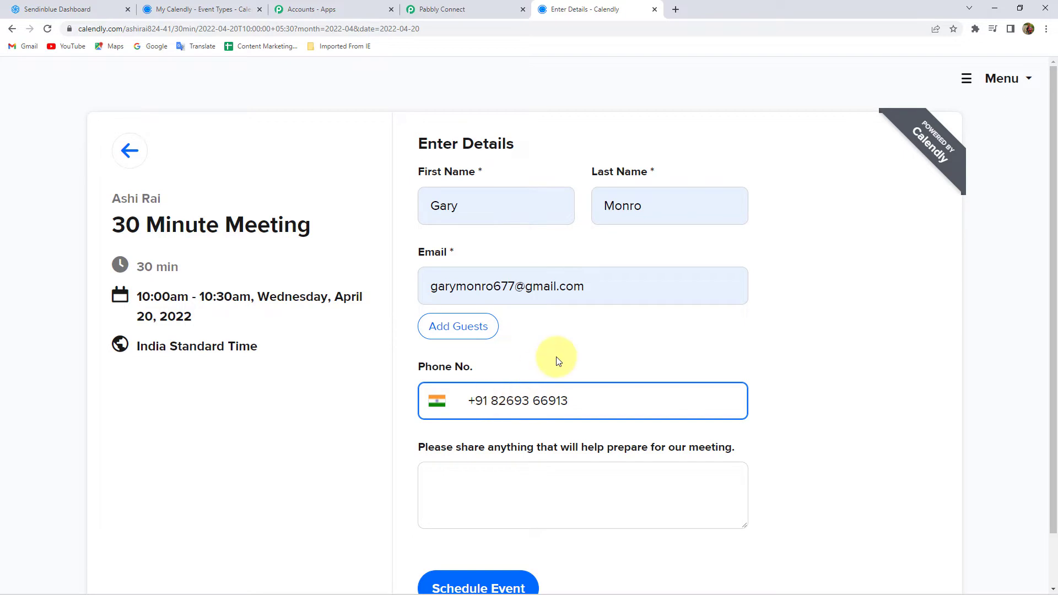
scroll(557, 357, down, 1)
click(510, 533)
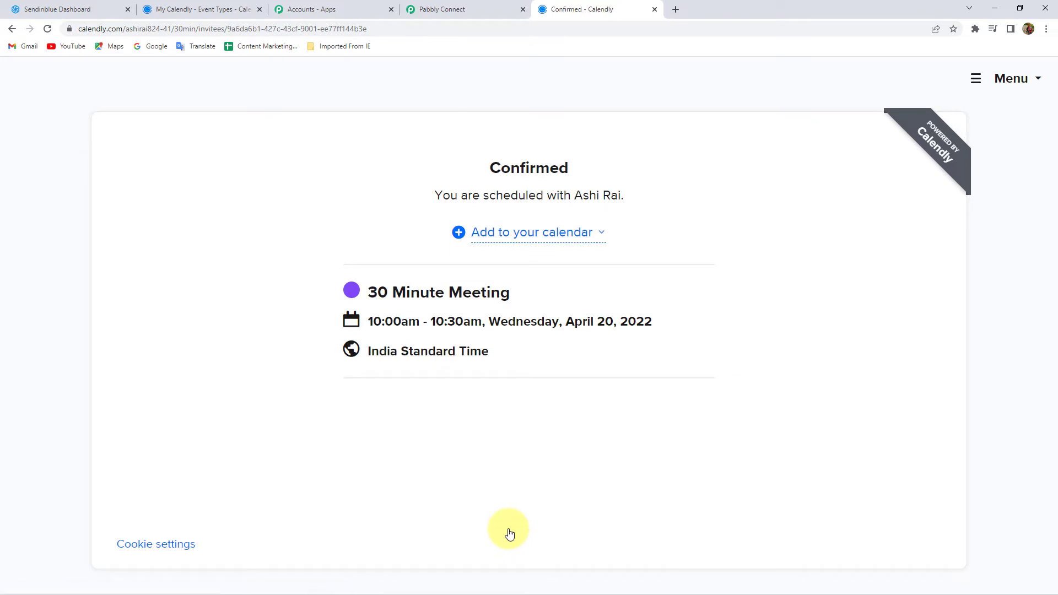
Step: Back in Pabbly Connect, inspect the captured invitee first and last name values
click(424, 8)
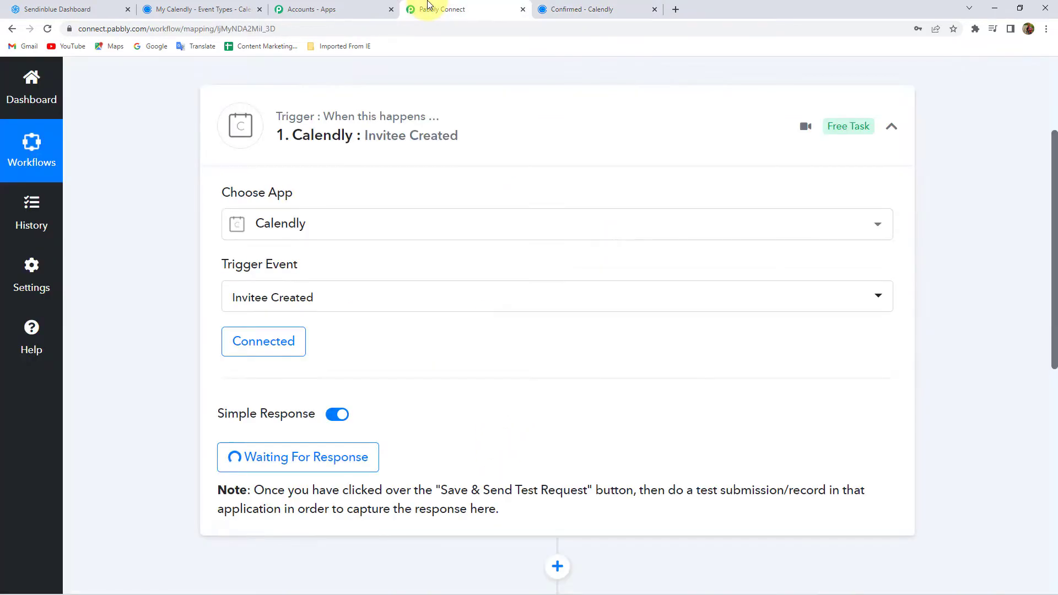
scroll(180, 238, down, 7)
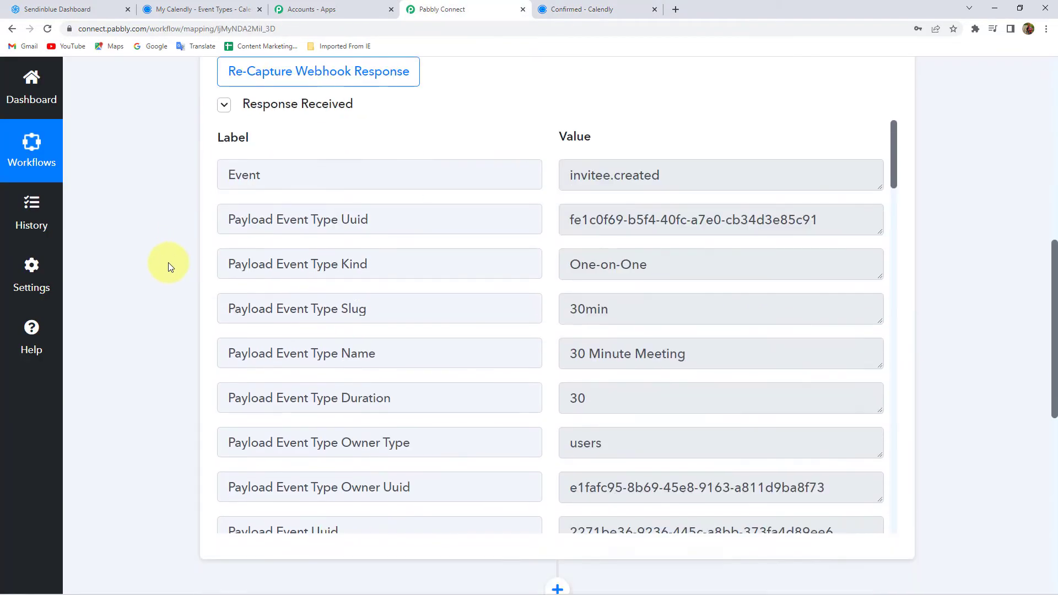
scroll(768, 353, down, 12)
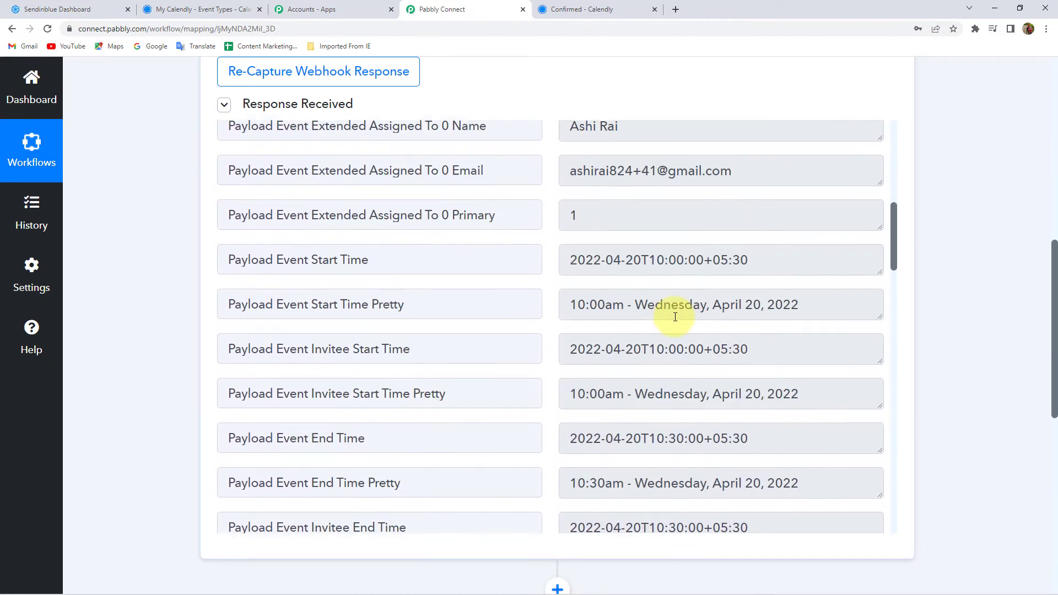
scroll(675, 317, down, 9)
double_click(606, 269)
double_click(606, 315)
Step: Check the captured e-mail and phone answer, then expand the second action step
scroll(689, 314, down, 2)
triple_click(751, 291)
scroll(634, 341, down, 7)
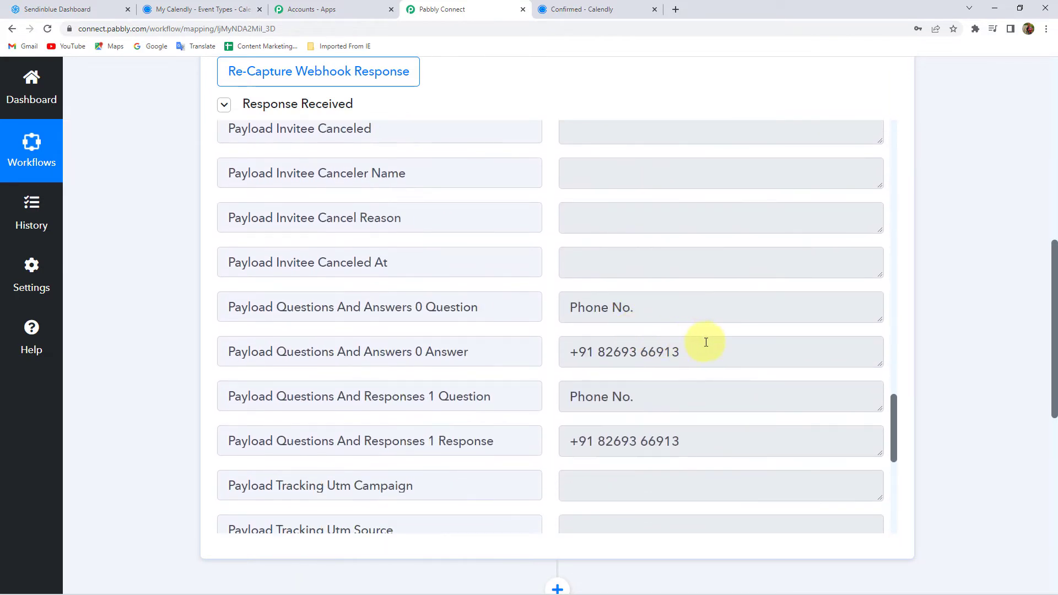
triple_click(702, 347)
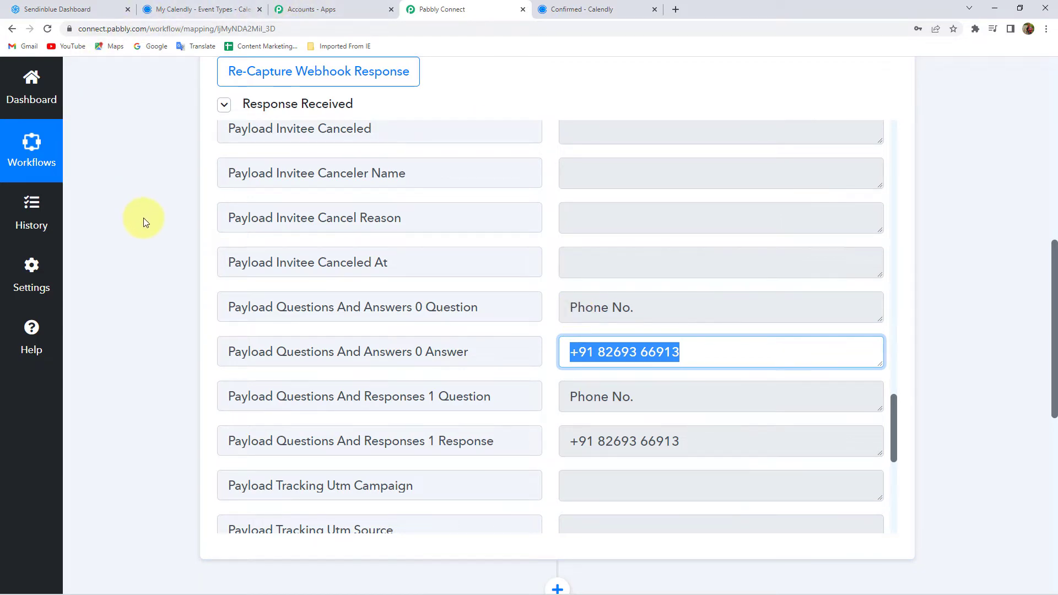
scroll(143, 217, down, 7)
click(392, 292)
Step: Set the action step to Sendinblue with the Create a Contact event
click(301, 376)
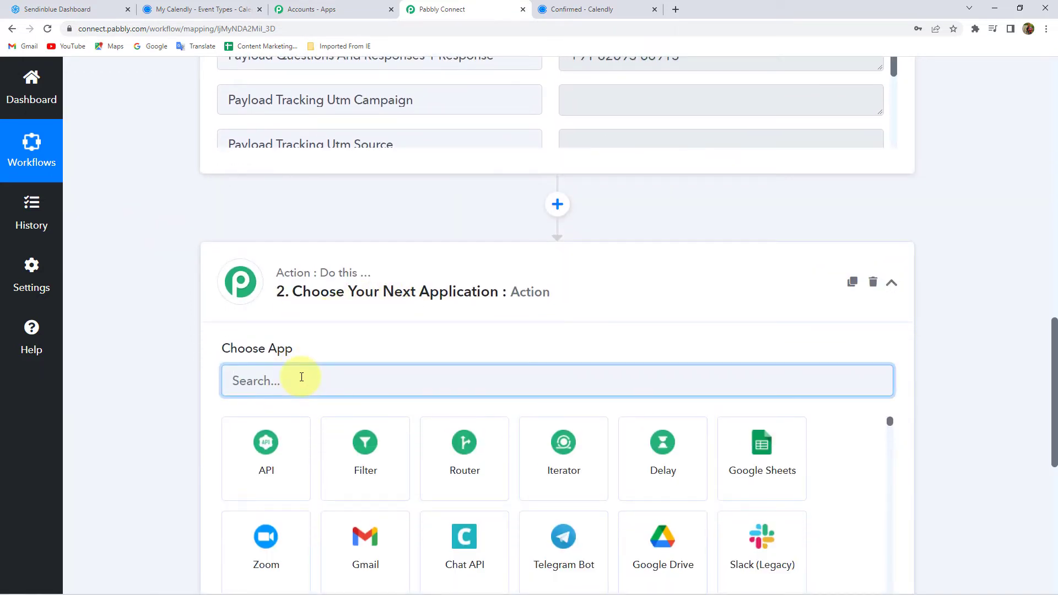
text(send)
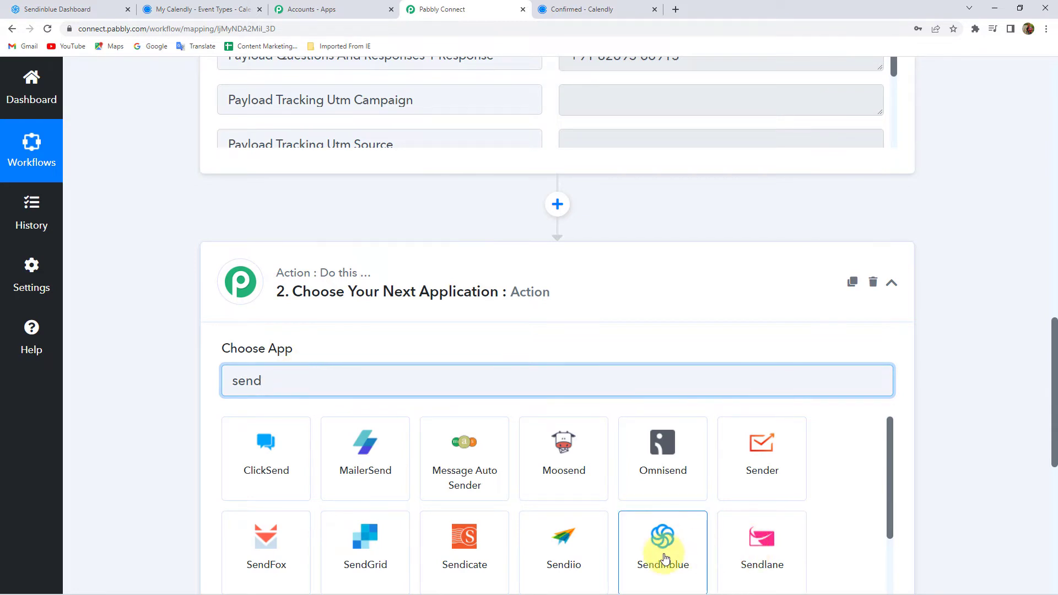
click(667, 555)
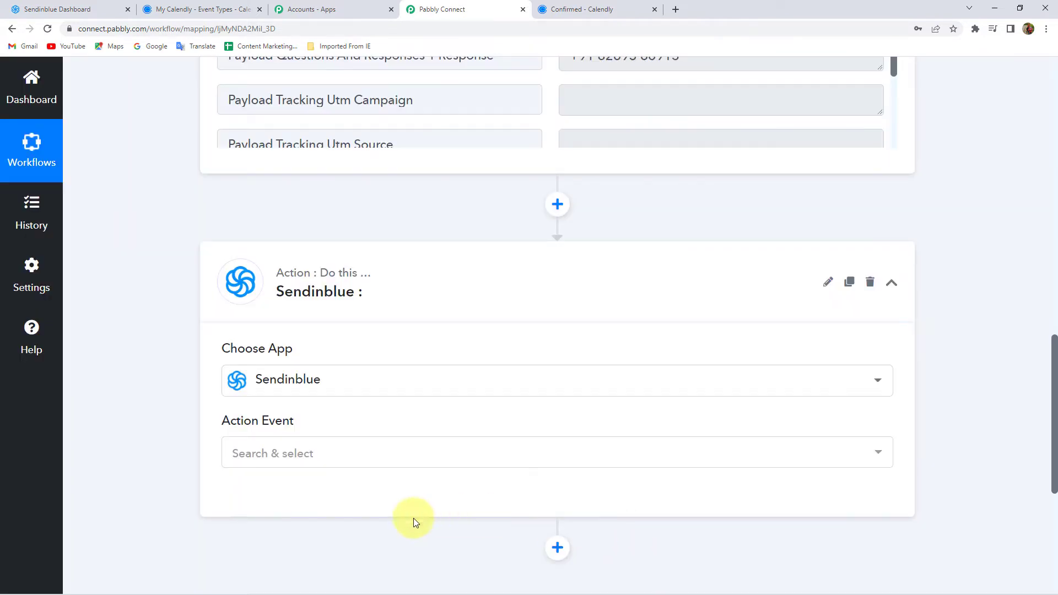
click(287, 455)
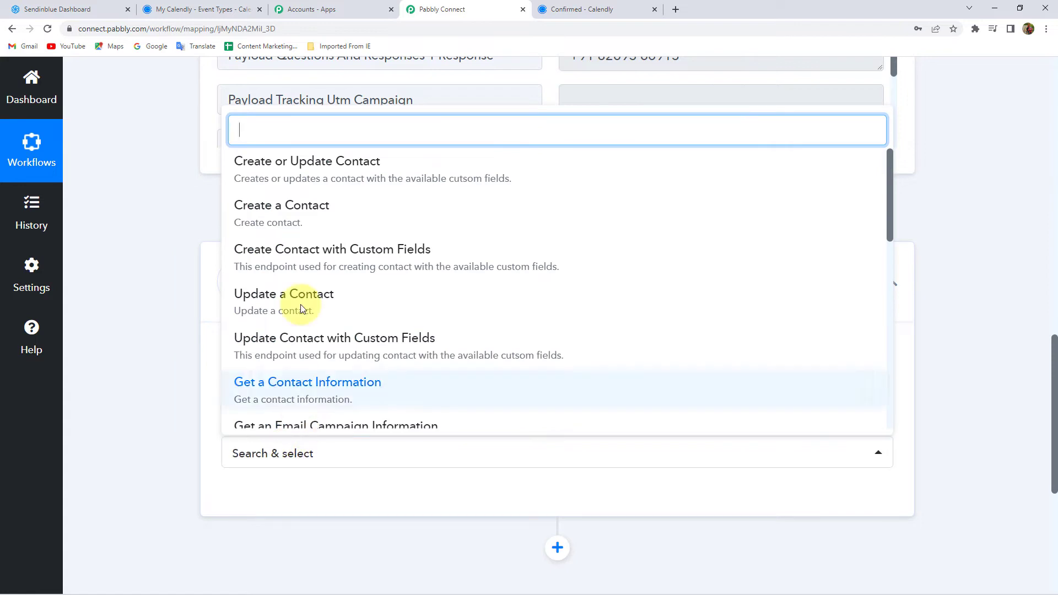
click(302, 220)
Step: Start a new Sendinblue connection and switch to the Sendinblue dashboard tab
click(265, 494)
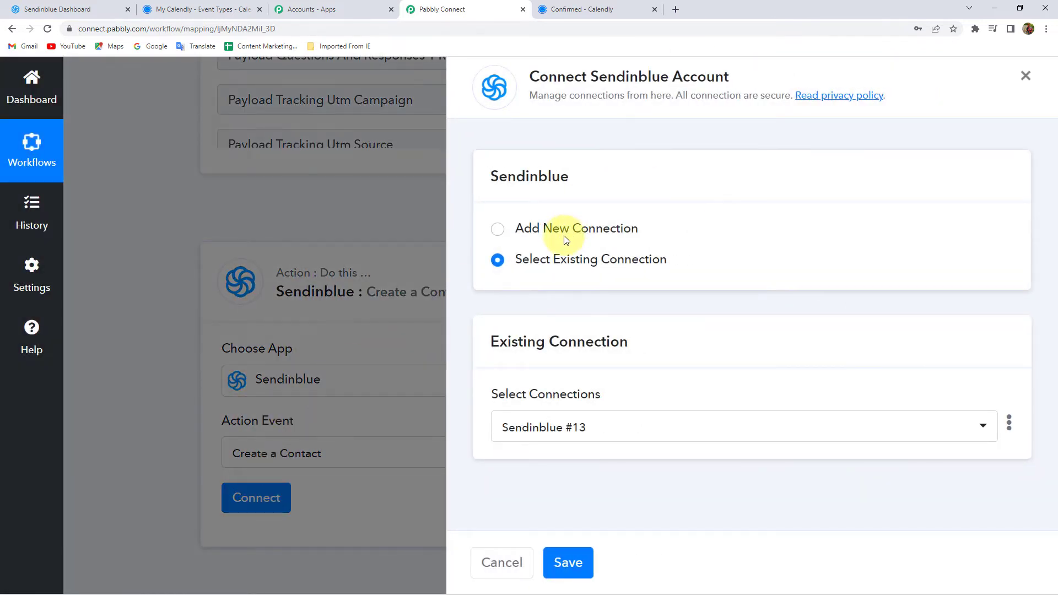
click(566, 230)
scroll(496, 356, down, 1)
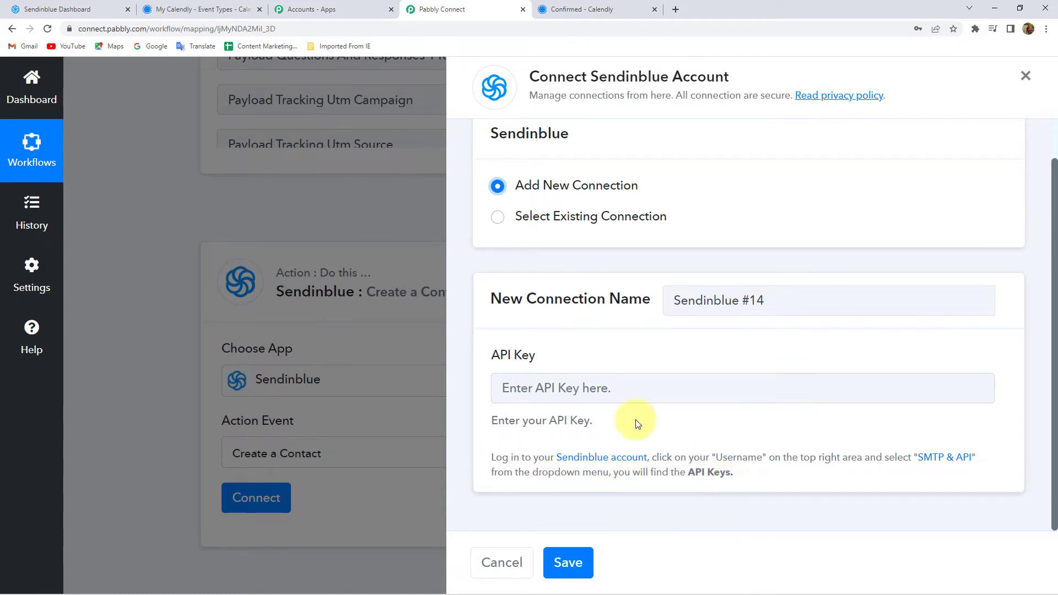
click(64, 7)
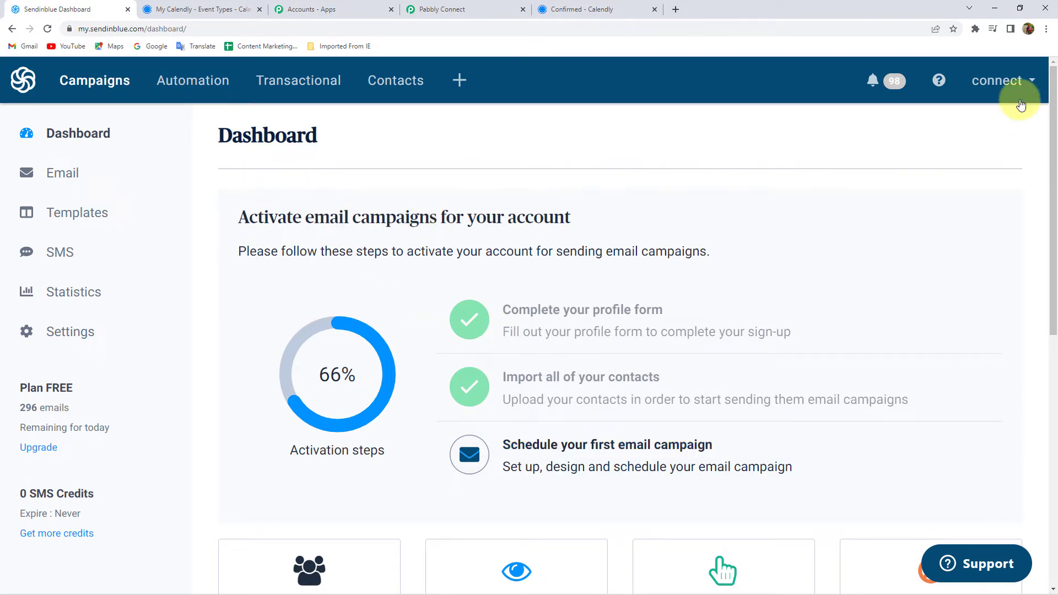
Step: Open Sendinblue's SMTP & API settings from the account menu
click(1002, 84)
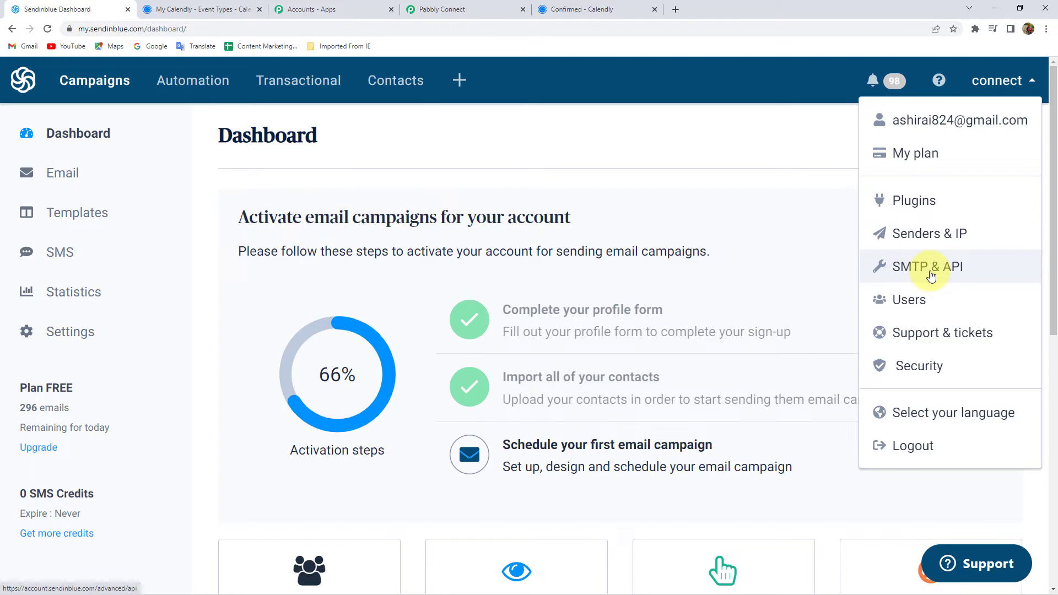
click(931, 277)
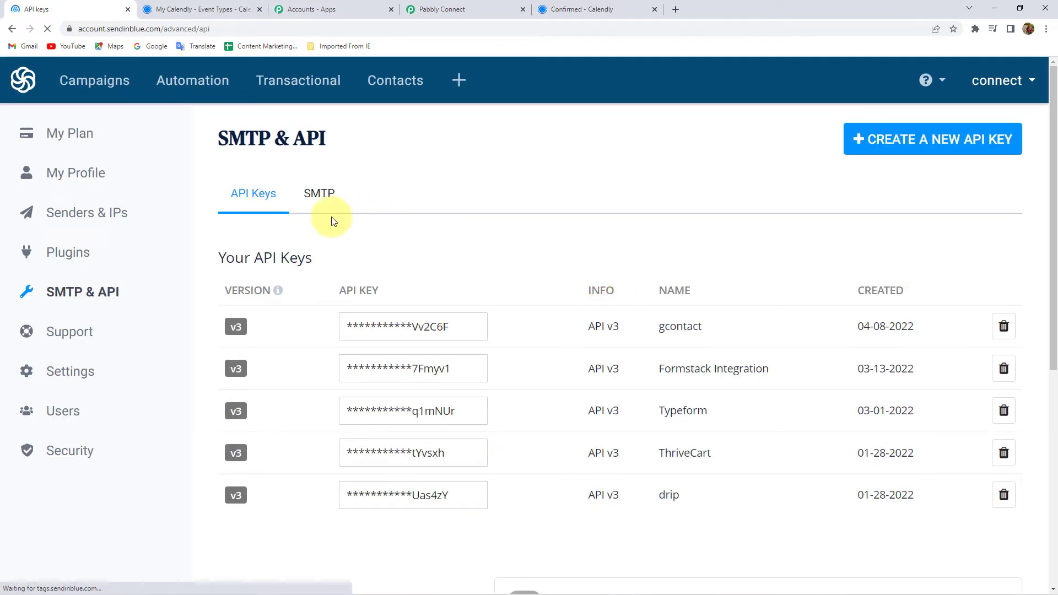
scroll(342, 308, down, 4)
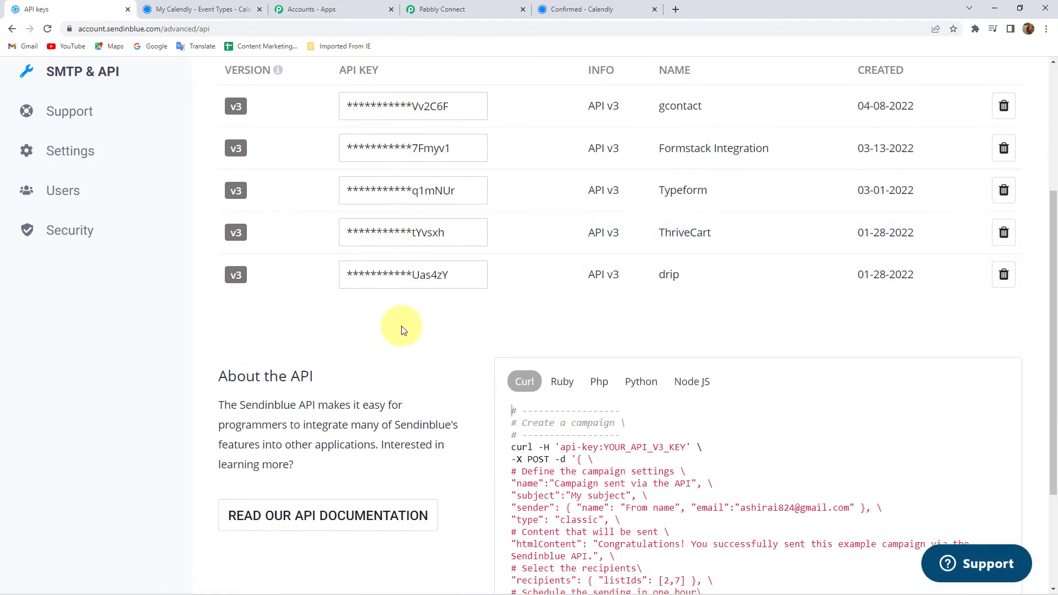
scroll(402, 298, up, 4)
scroll(406, 268, down, 6)
scroll(413, 292, up, 6)
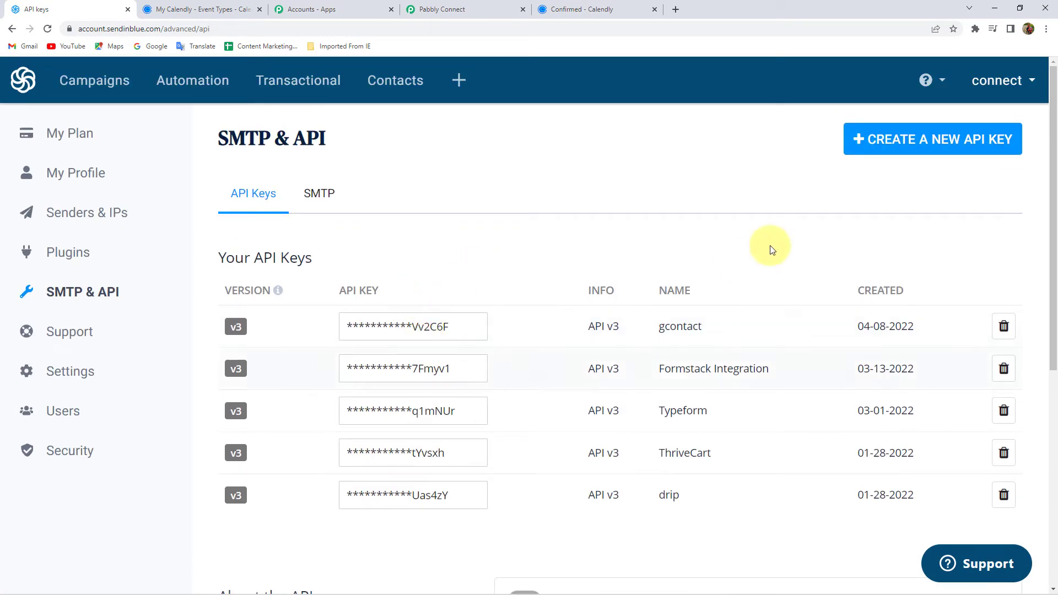
Step: Generate an API key named Calendly, copy it, and return to Pabbly Connect
click(941, 141)
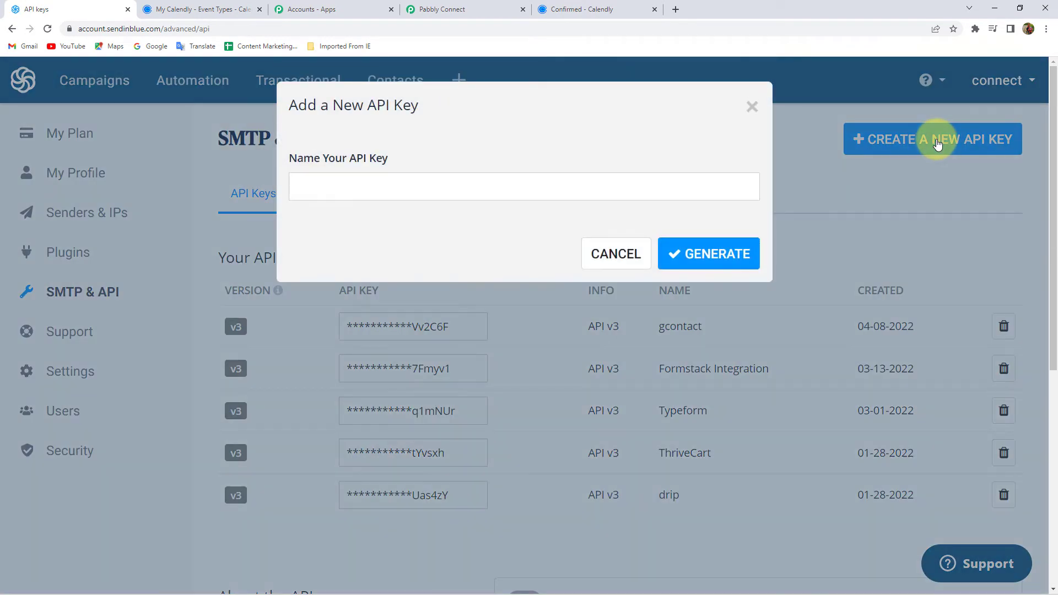
click(359, 189)
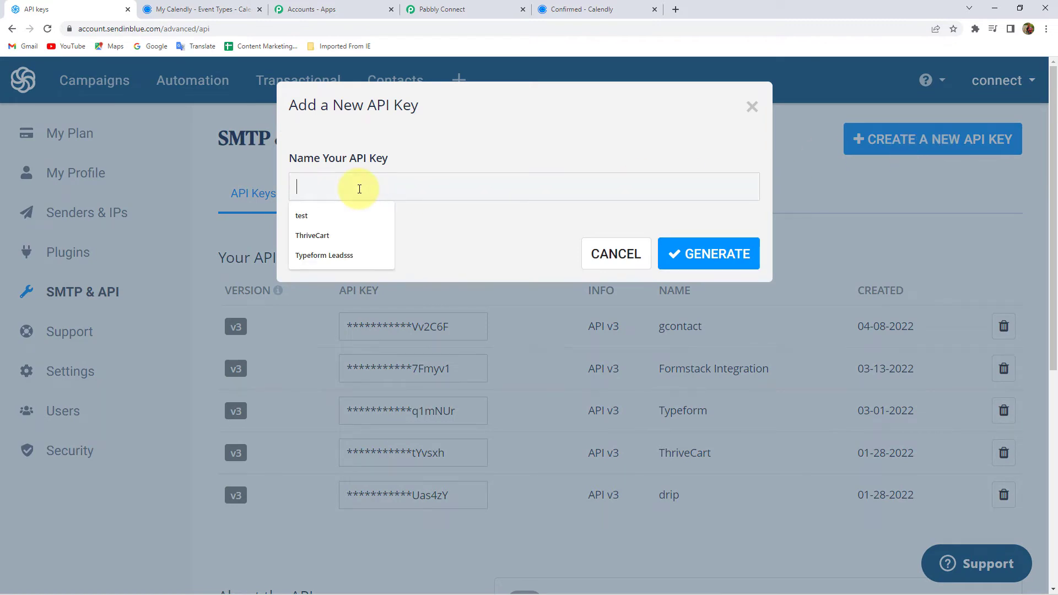
text(Calendly)
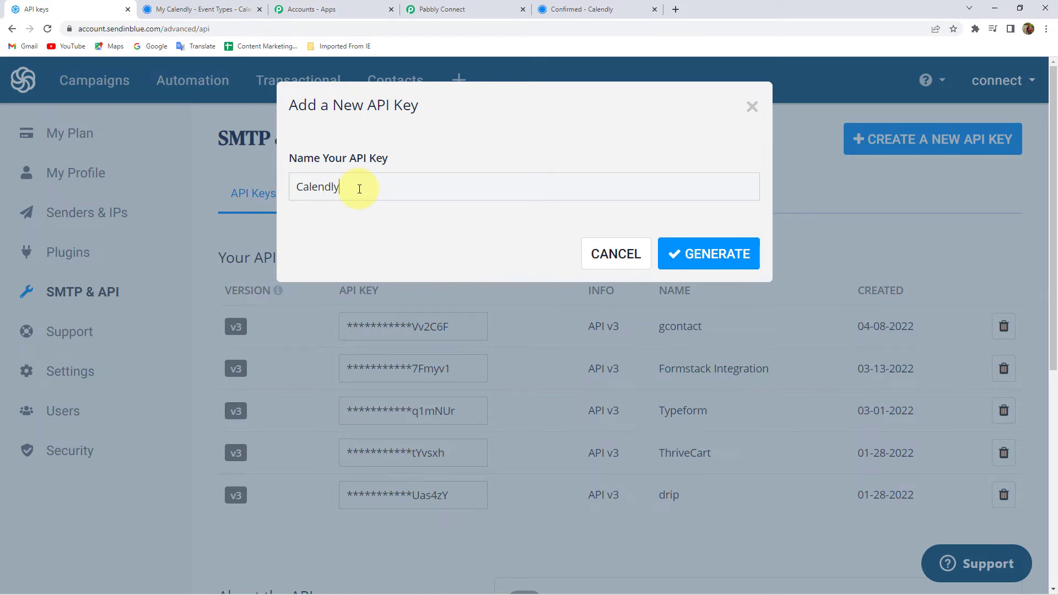
key(Return)
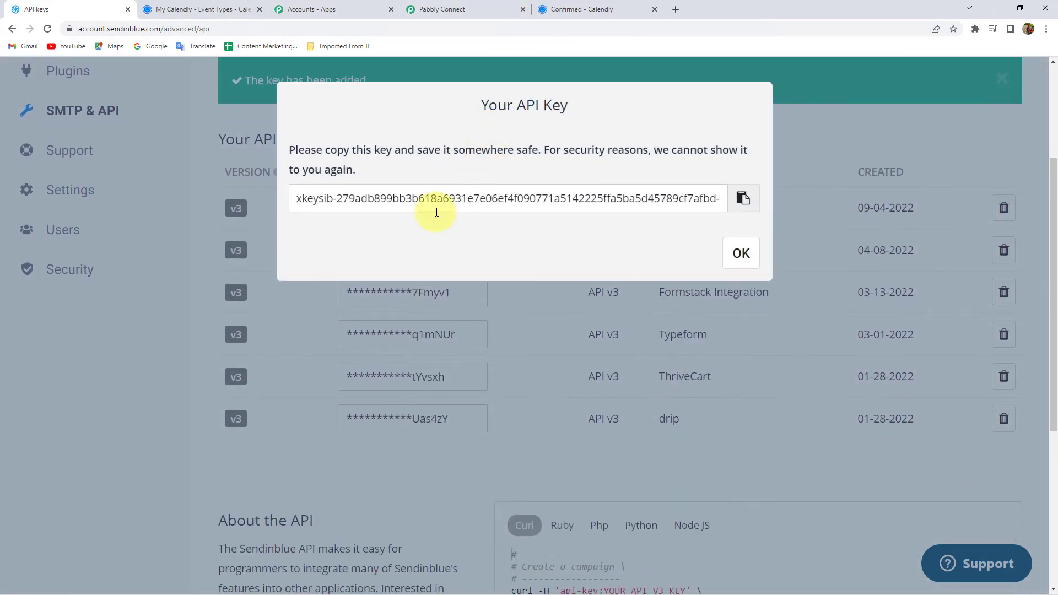
click(743, 199)
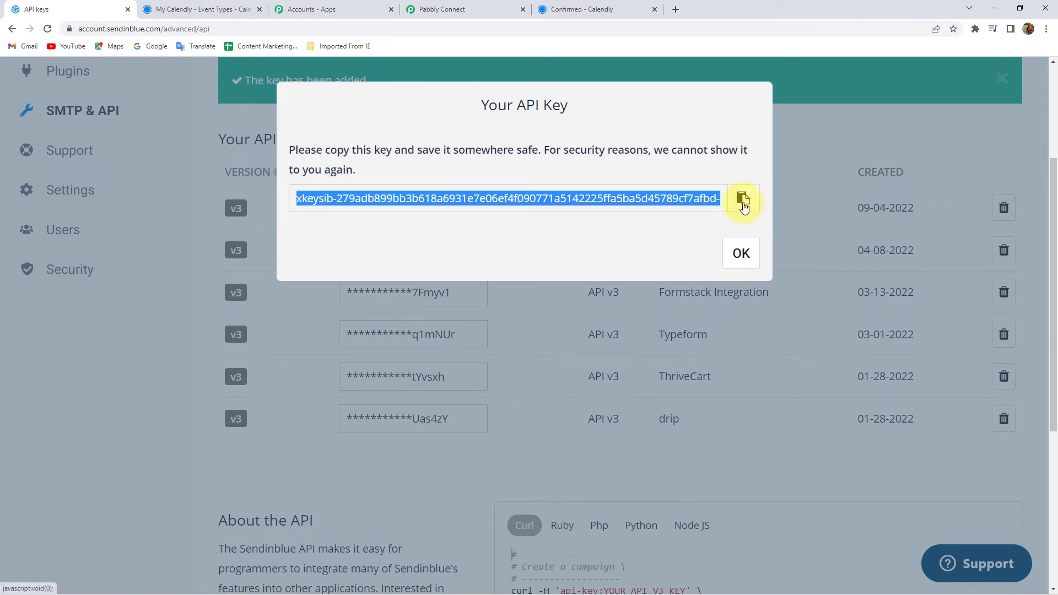
right_click(661, 191)
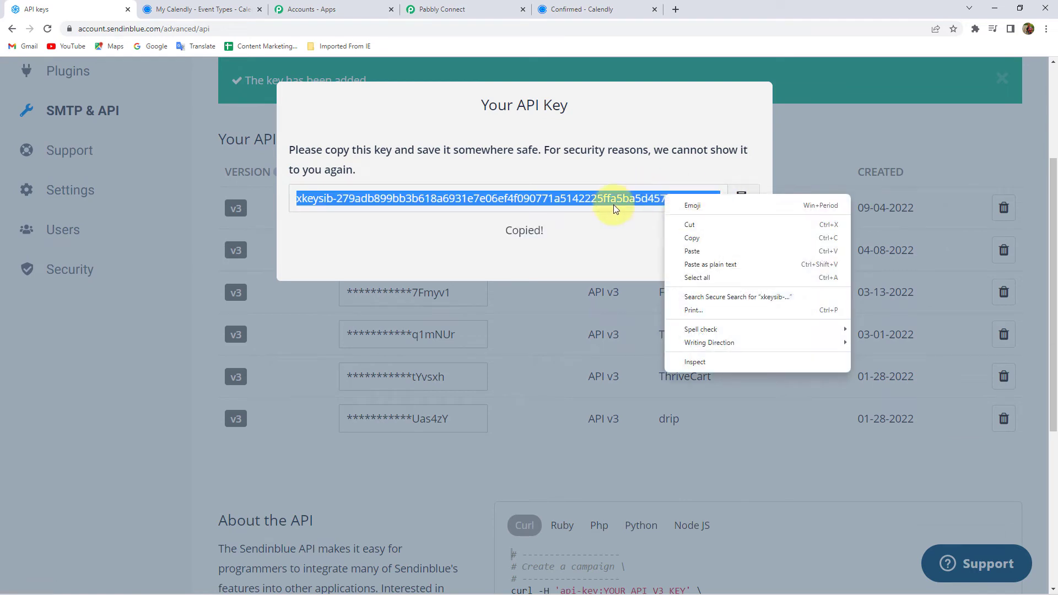
click(560, 189)
click(479, 8)
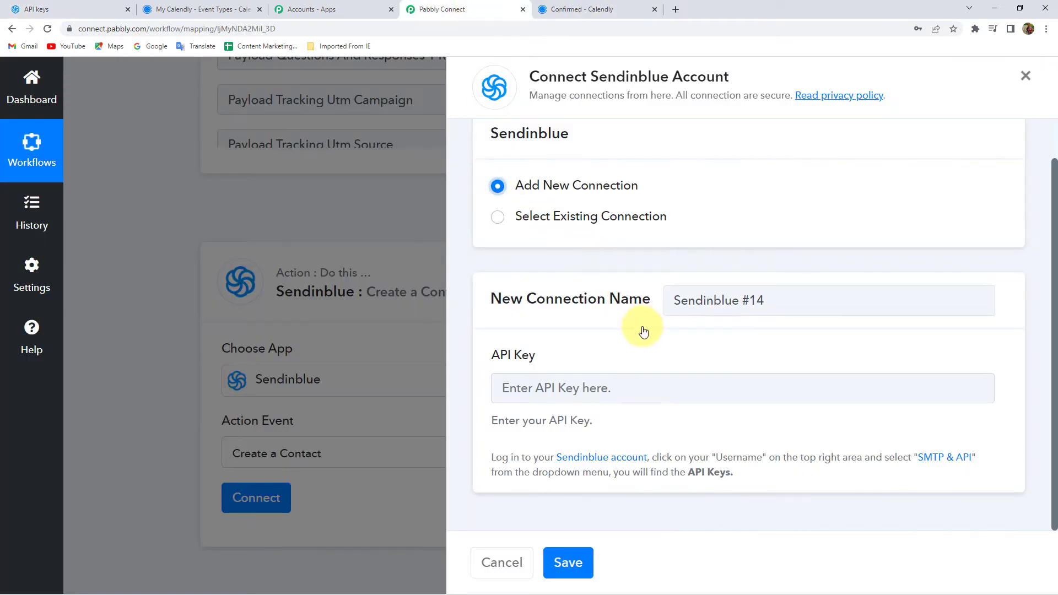
Step: Paste the copied API key and save the new Sendinblue connection
click(566, 388)
right_click(560, 393)
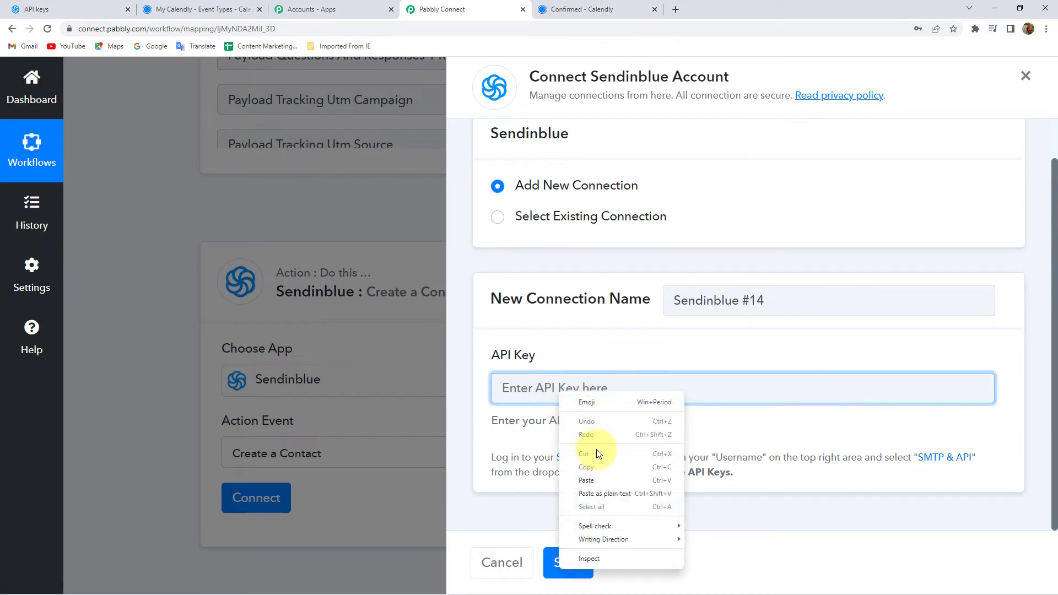
click(594, 482)
click(568, 563)
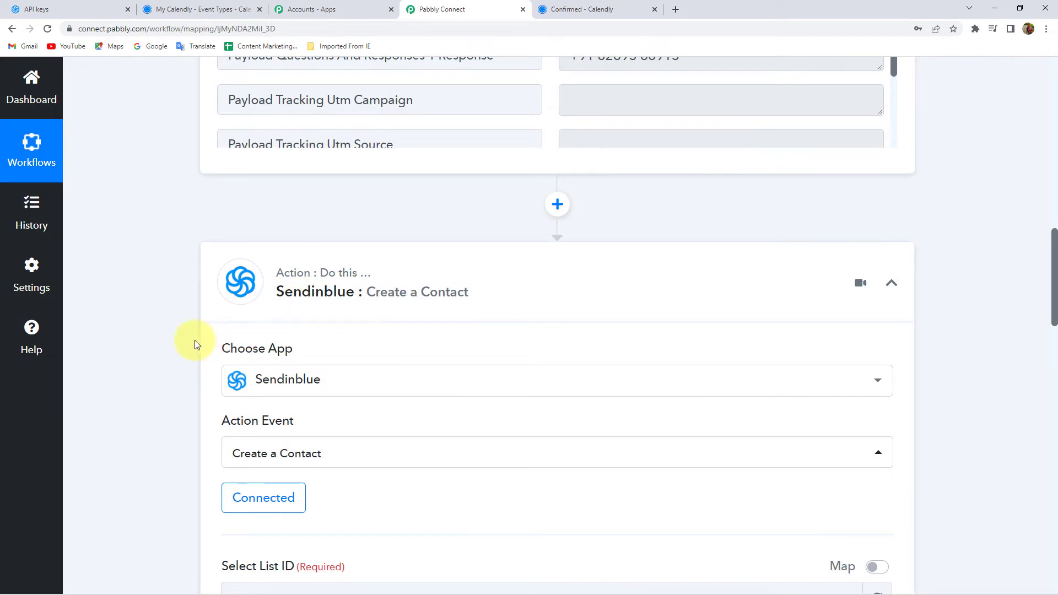
Step: Review the available Sendinblue contact lists in the Select List ID dropdown
scroll(195, 342, down, 4)
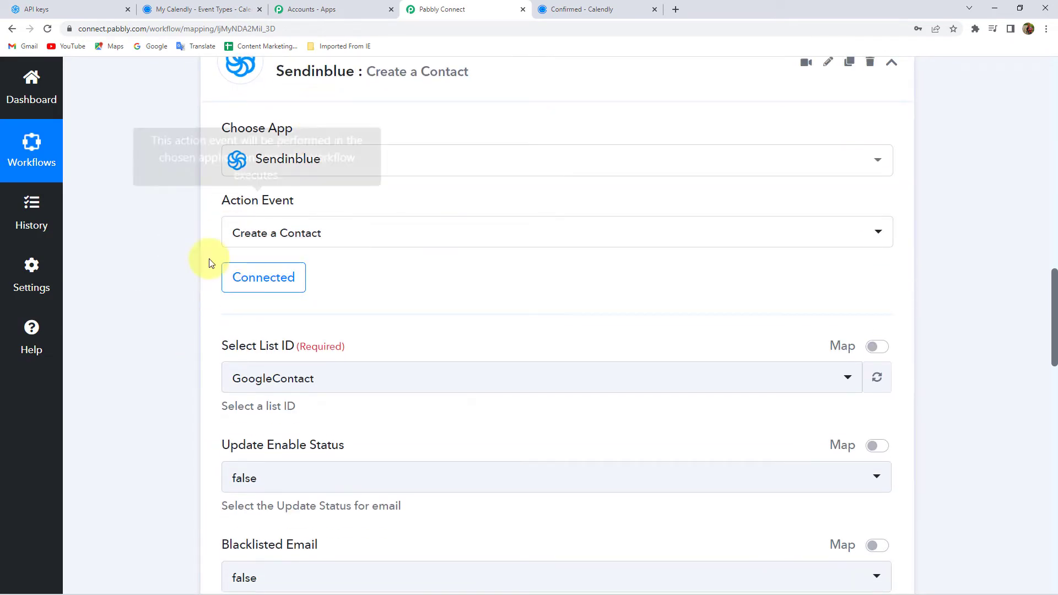
scroll(149, 292, down, 2)
click(304, 268)
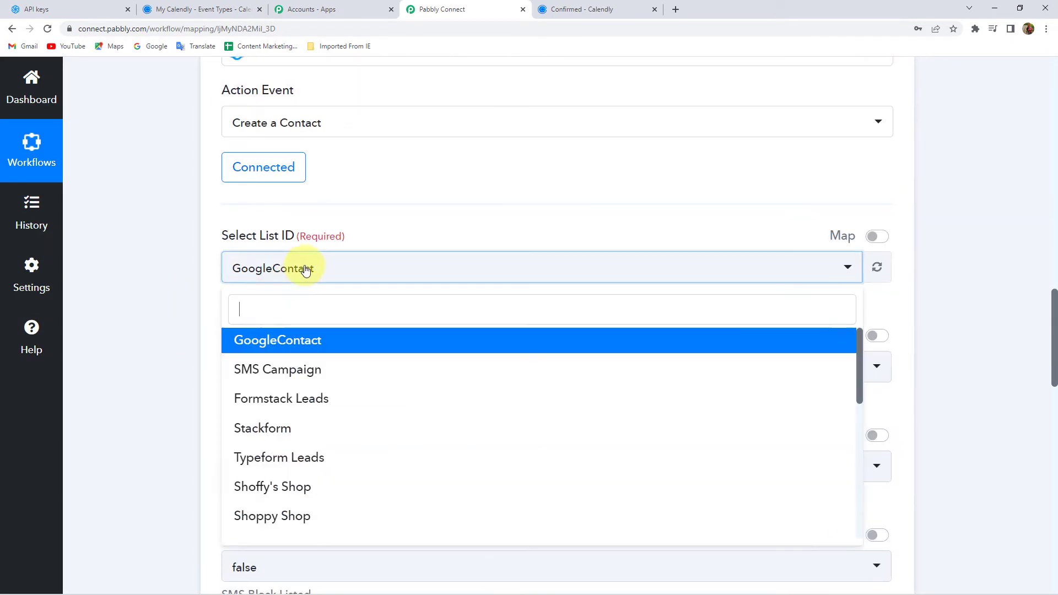
scroll(295, 425, down, 10)
scroll(296, 423, up, 8)
scroll(295, 424, up, 2)
click(65, 8)
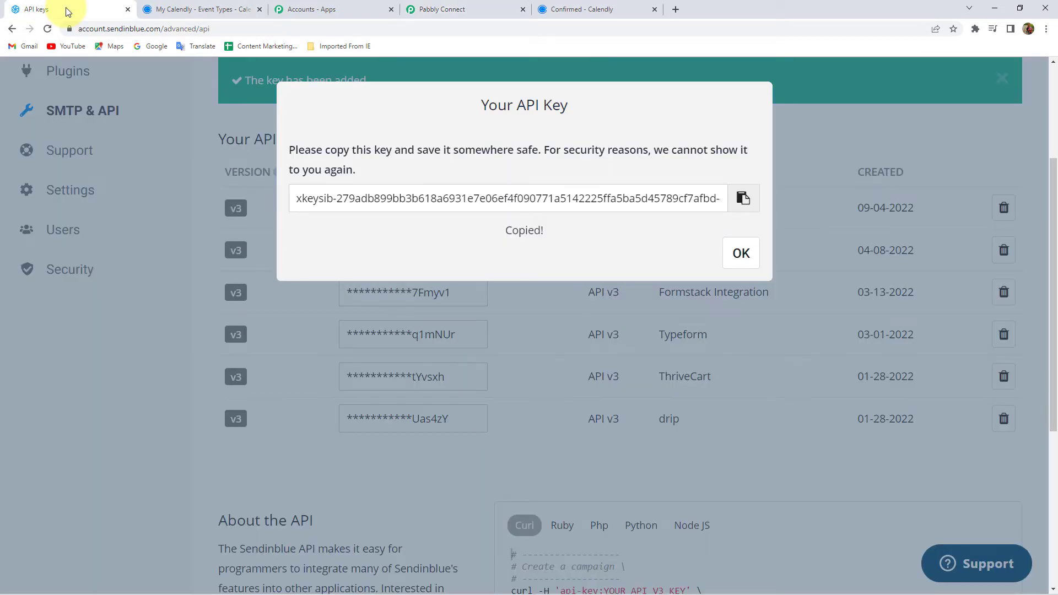
Step: Close the API key dialog, go to Contacts, and browse the list filter including Data 101 and GoogleContact
click(151, 127)
scroll(151, 127, up, 3)
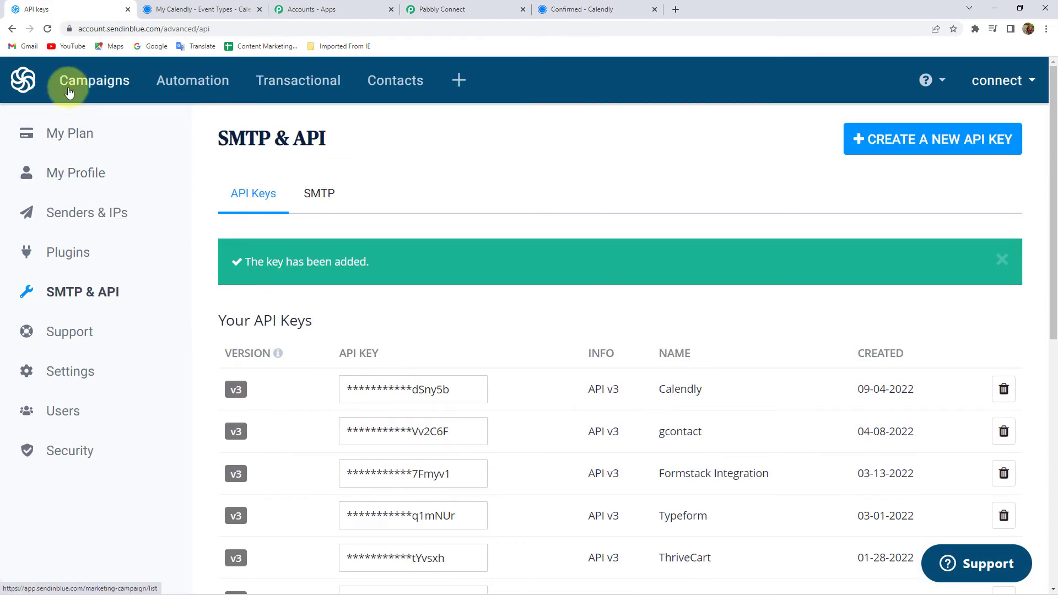
click(26, 84)
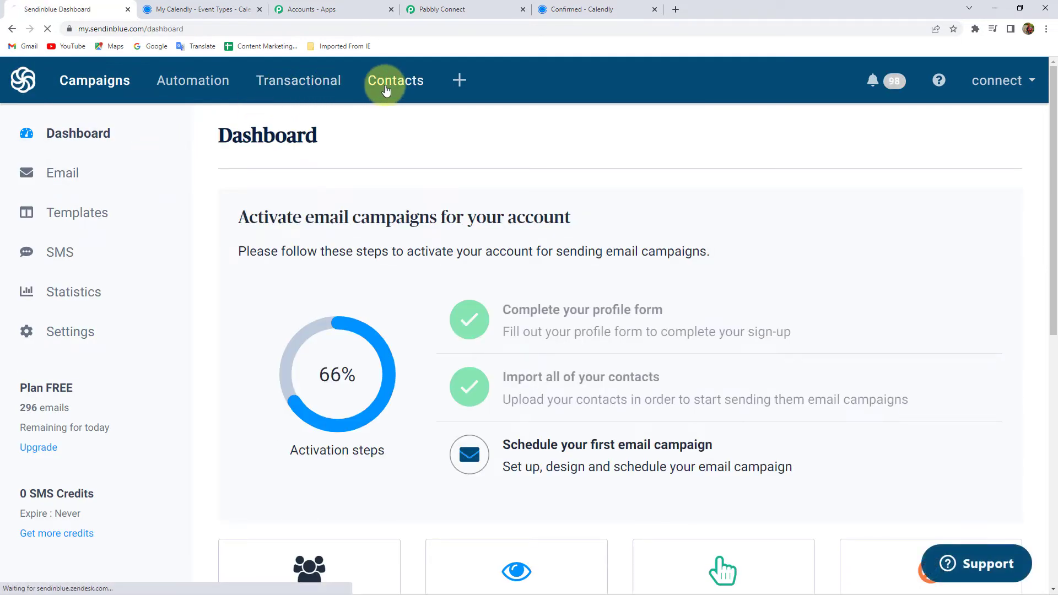
click(386, 91)
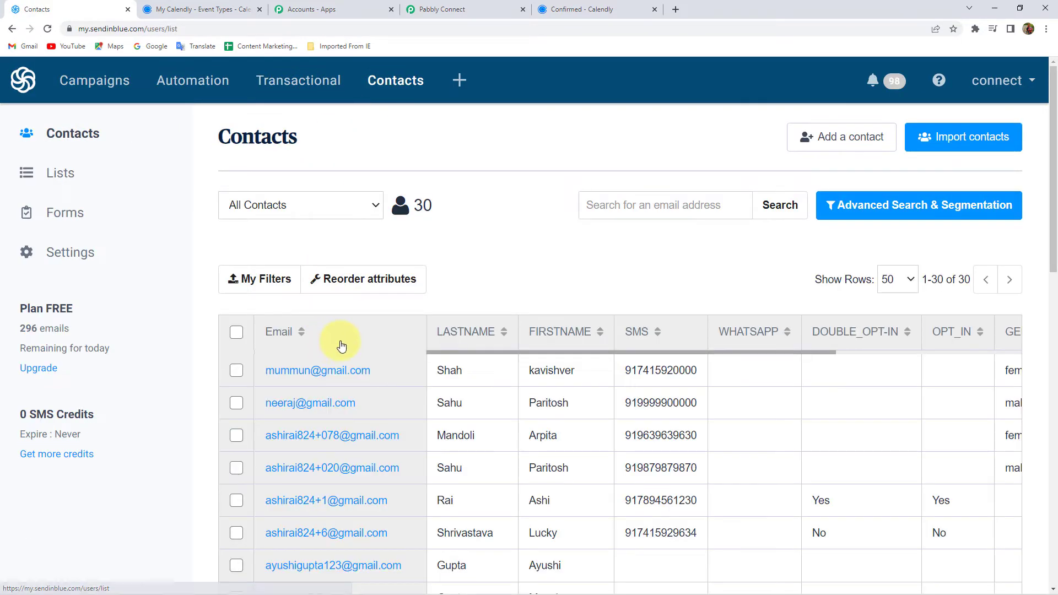
click(359, 205)
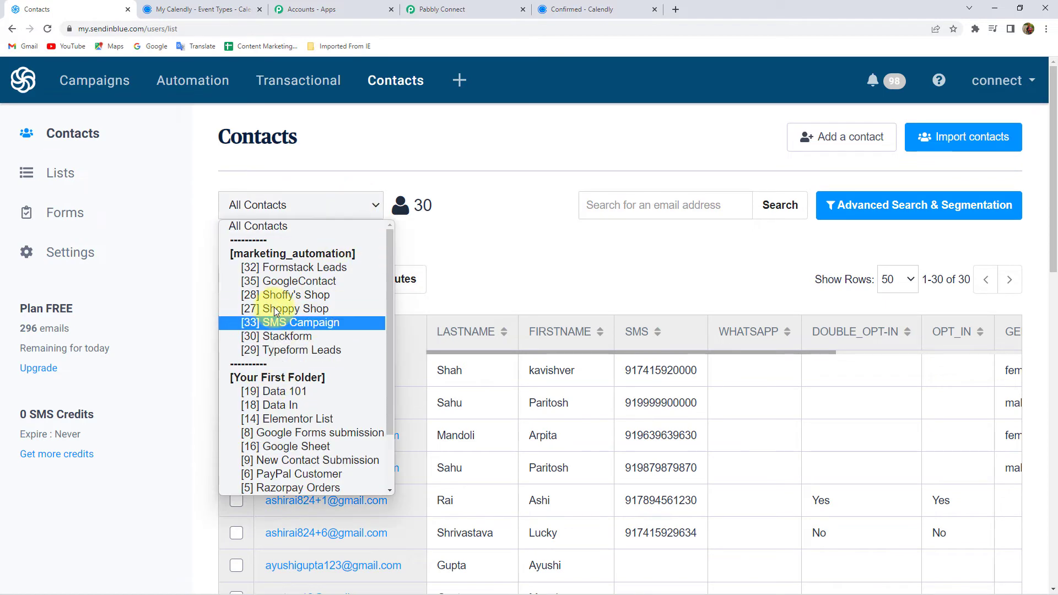
scroll(265, 308, down, 2)
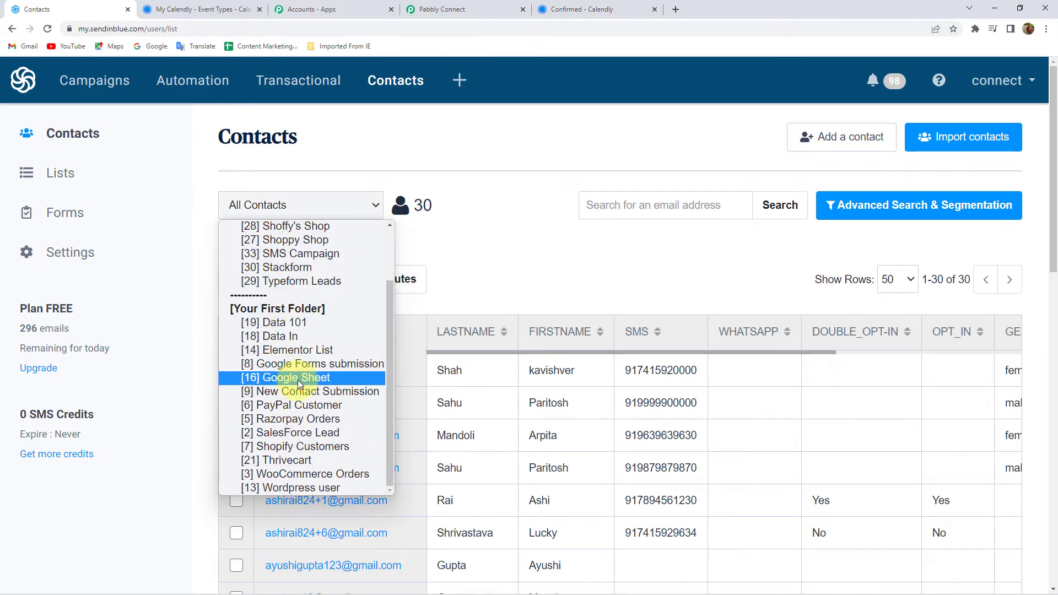
scroll(300, 342, up, 2)
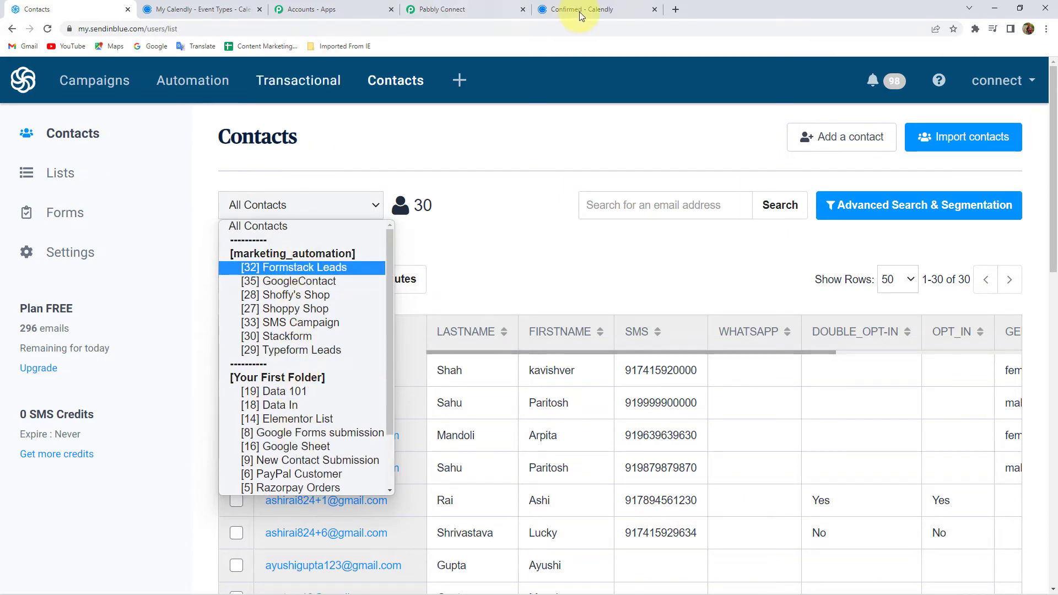
Step: Choose Data 101 as the Create a Contact list in Pabbly Connect
click(441, 9)
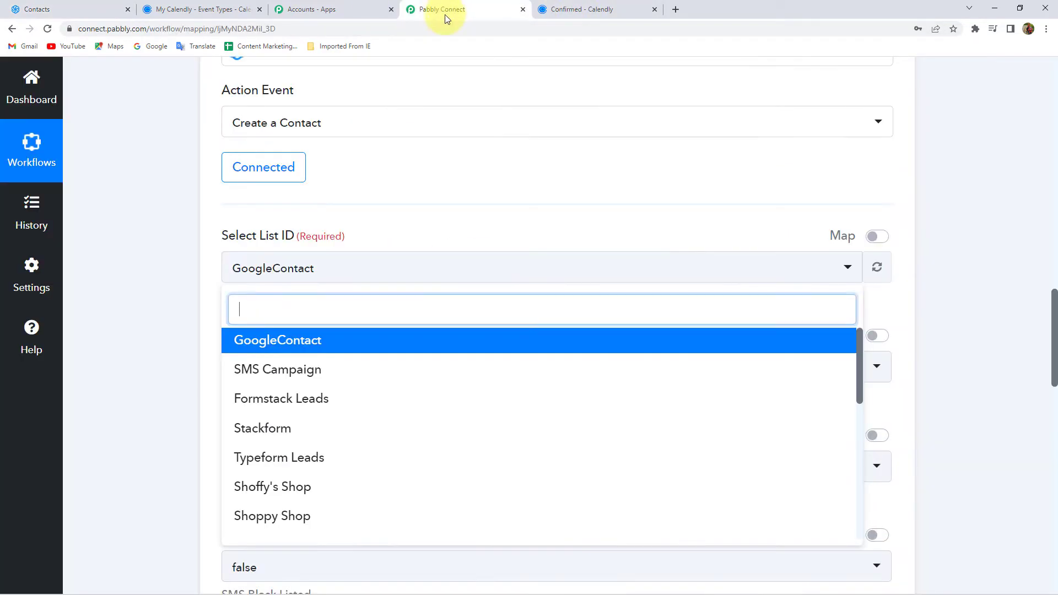
scroll(288, 402, down, 5)
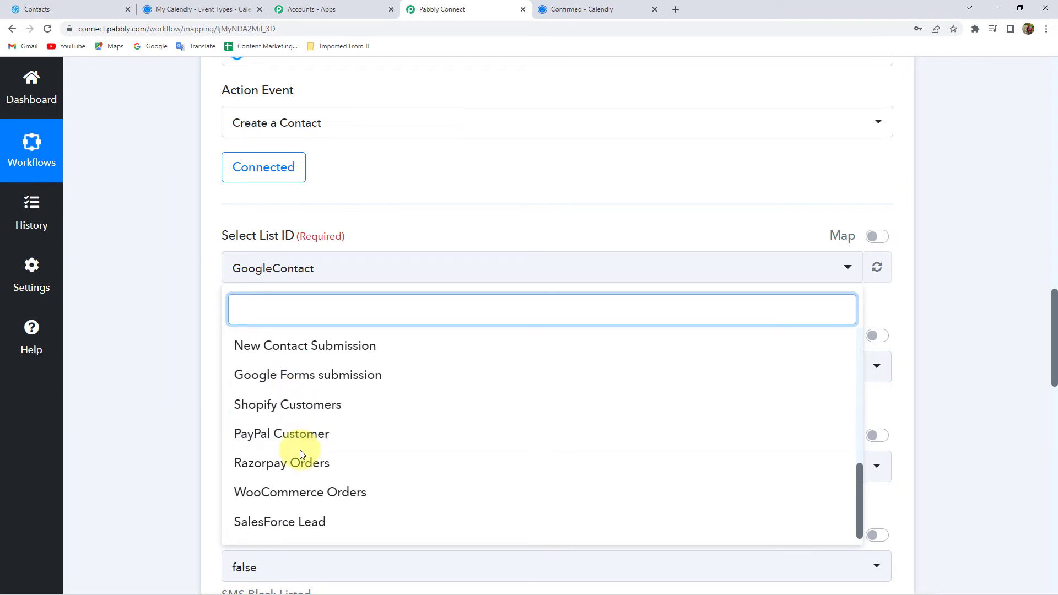
scroll(303, 449, up, 5)
scroll(303, 449, down, 1)
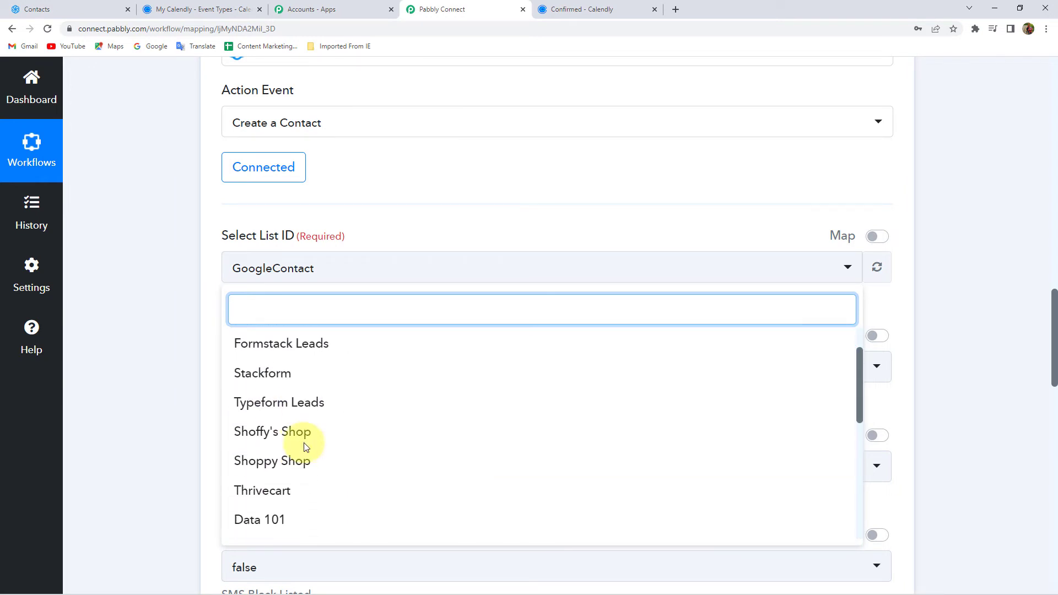
scroll(306, 446, down, 2)
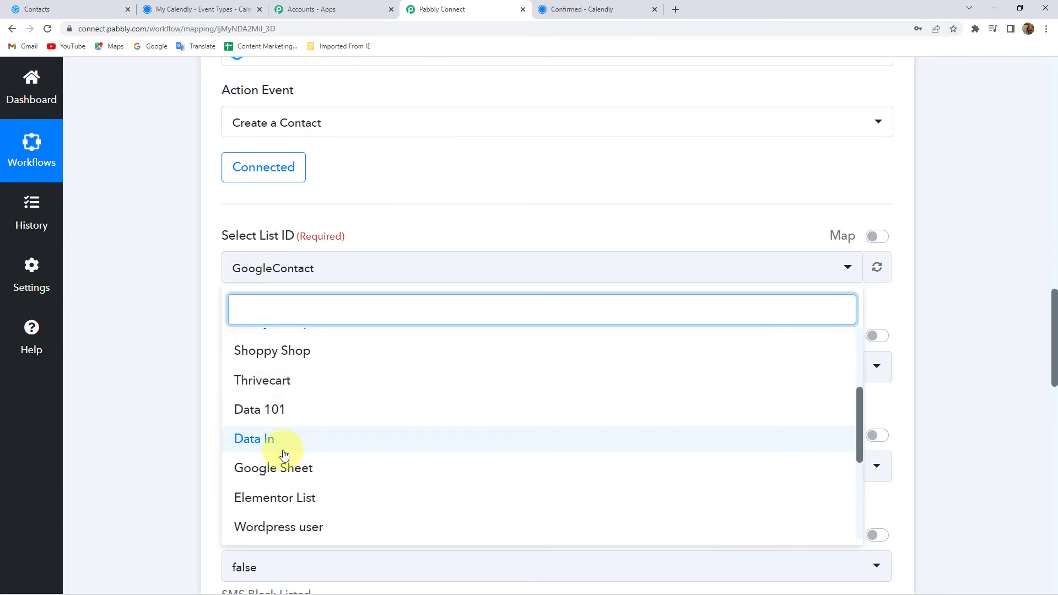
scroll(283, 453, down, 1)
scroll(291, 461, up, 1)
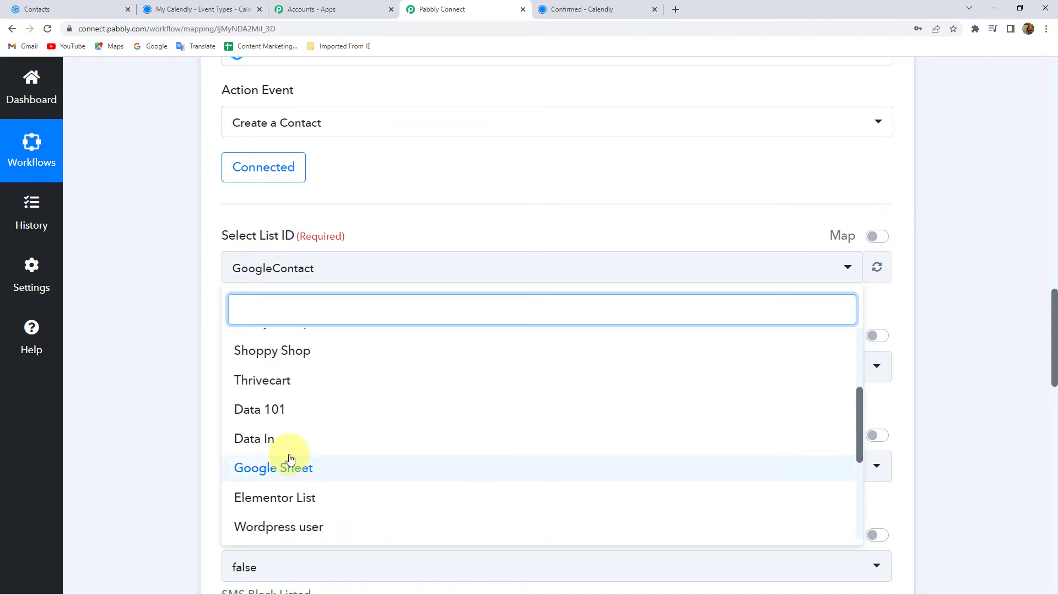
click(284, 418)
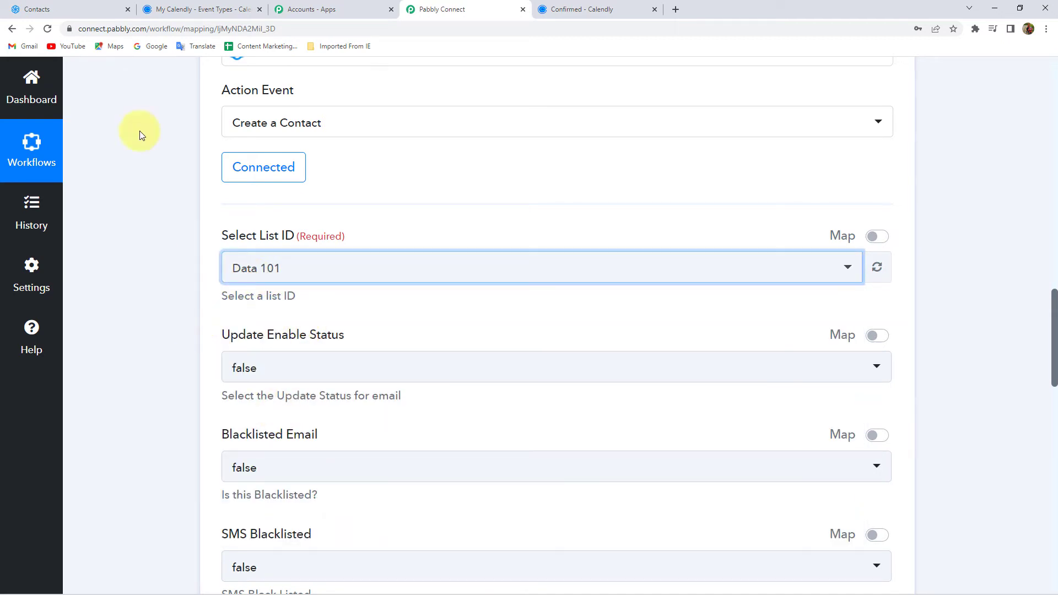
Step: Scroll down to the empty required New Email field
scroll(138, 232, down, 2)
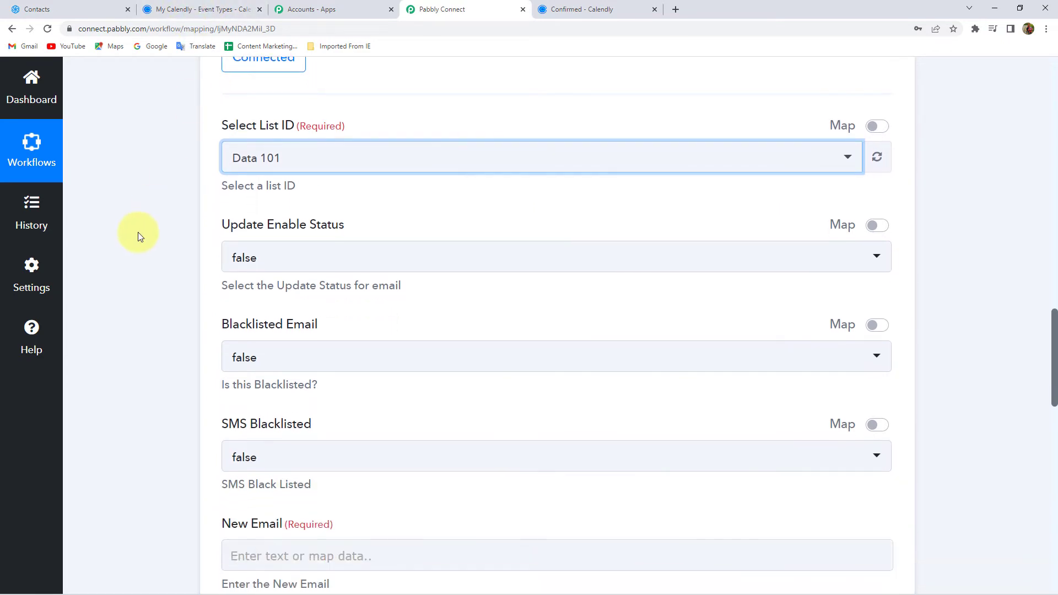
scroll(159, 273, down, 2)
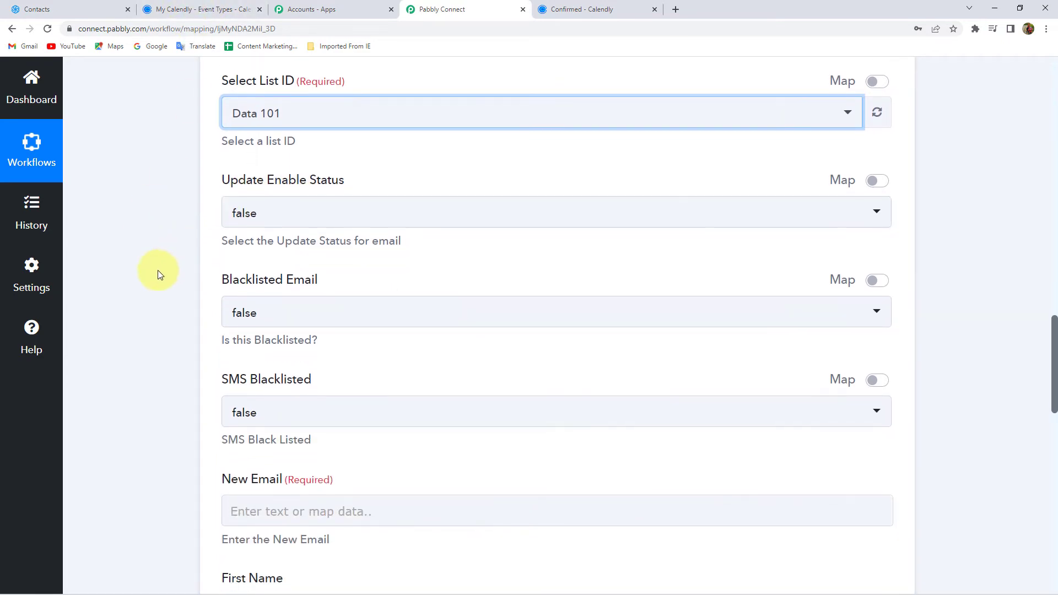
scroll(183, 300, down, 2)
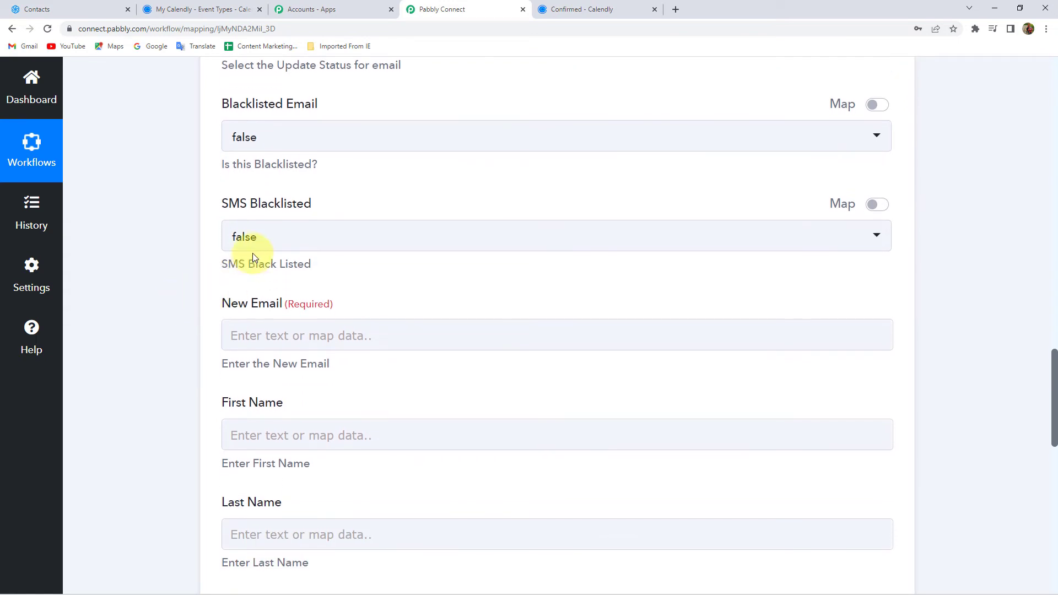
scroll(197, 290, down, 1)
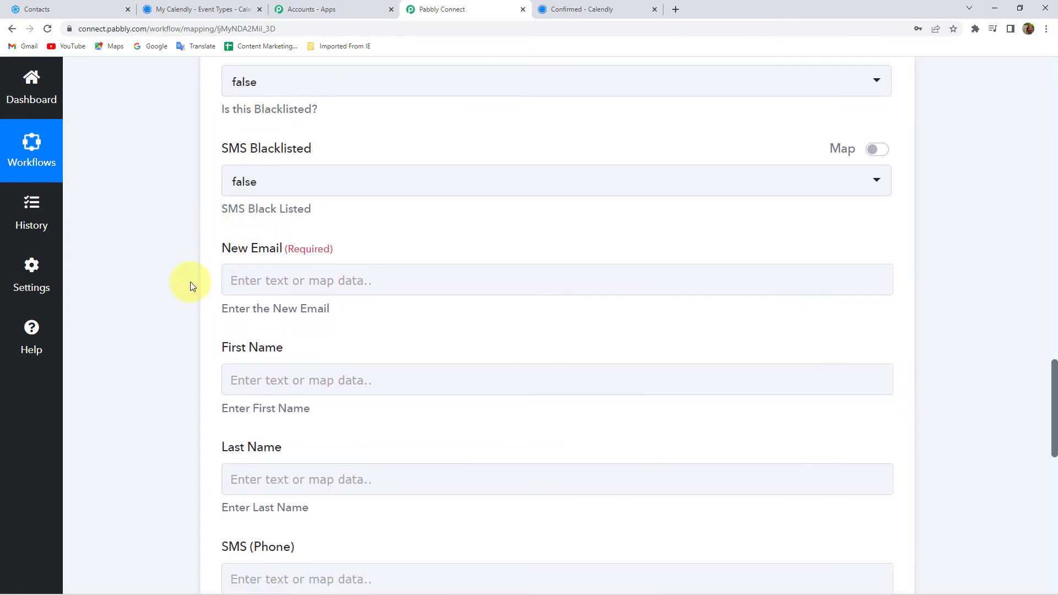
scroll(184, 278, down, 2)
click(259, 169)
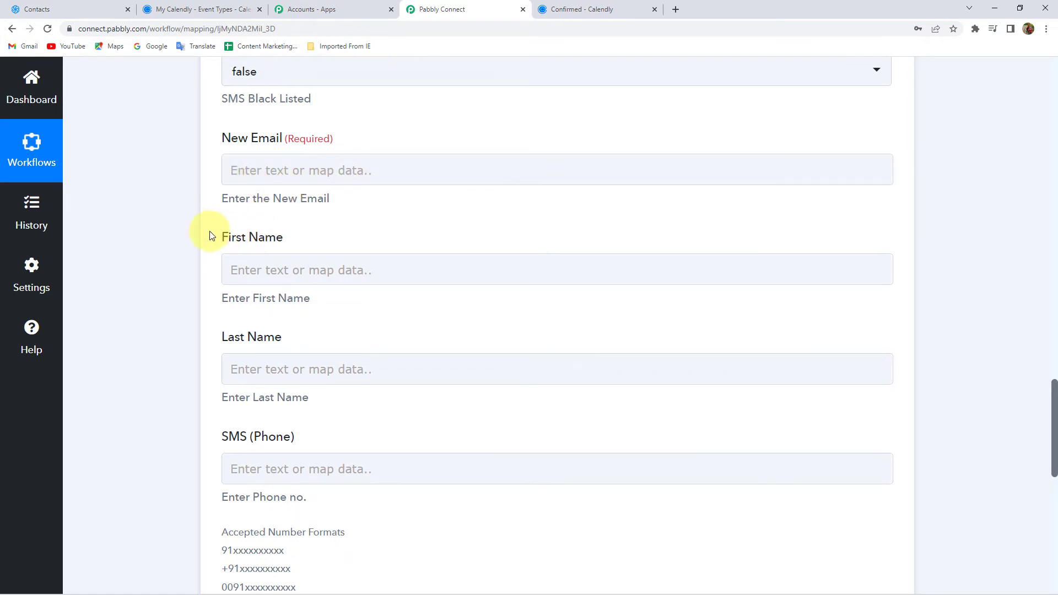
scroll(201, 229, up, 15)
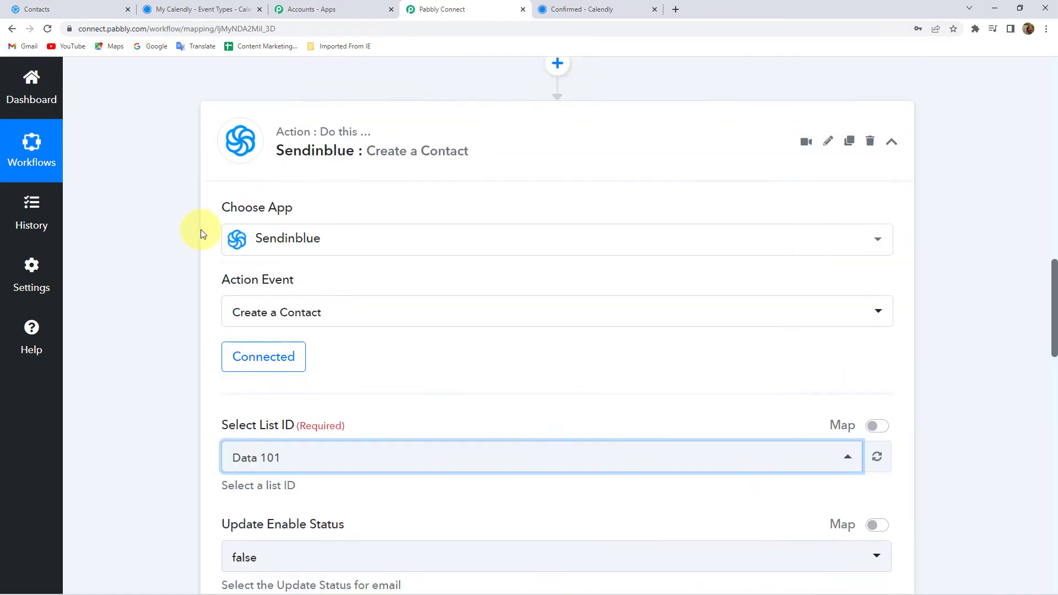
scroll(641, 318, up, 8)
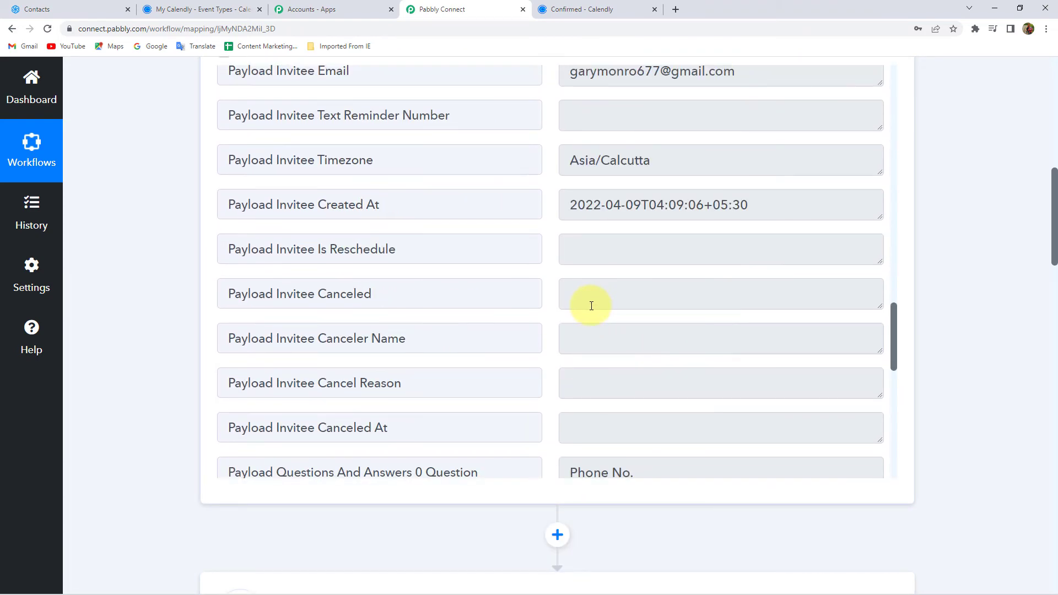
drag(739, 293, 436, 299)
scroll(138, 302, down, 20)
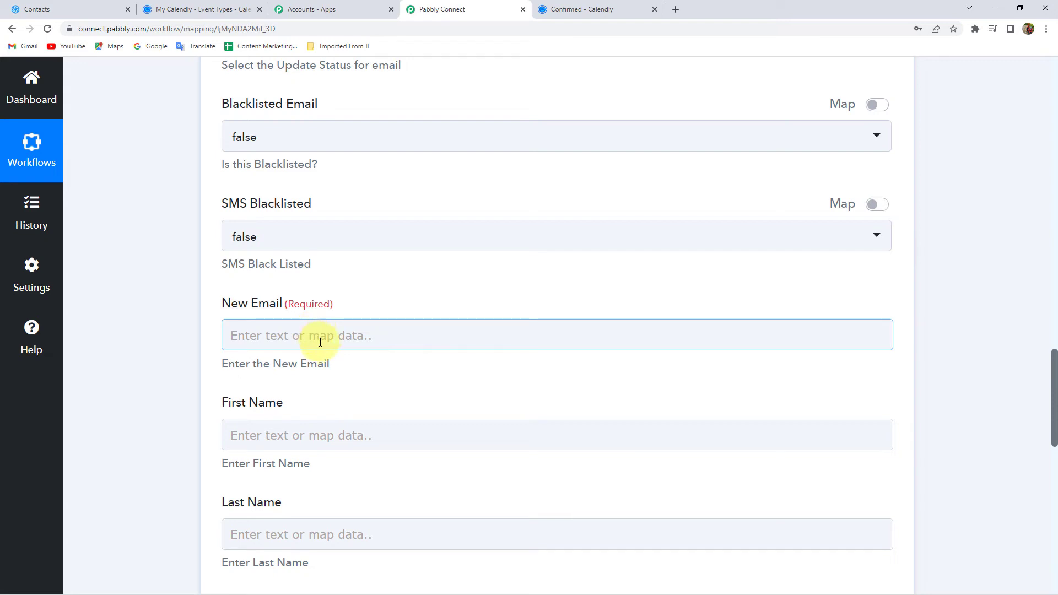
Step: Map the Calendly invitee's email into New Email
click(319, 336)
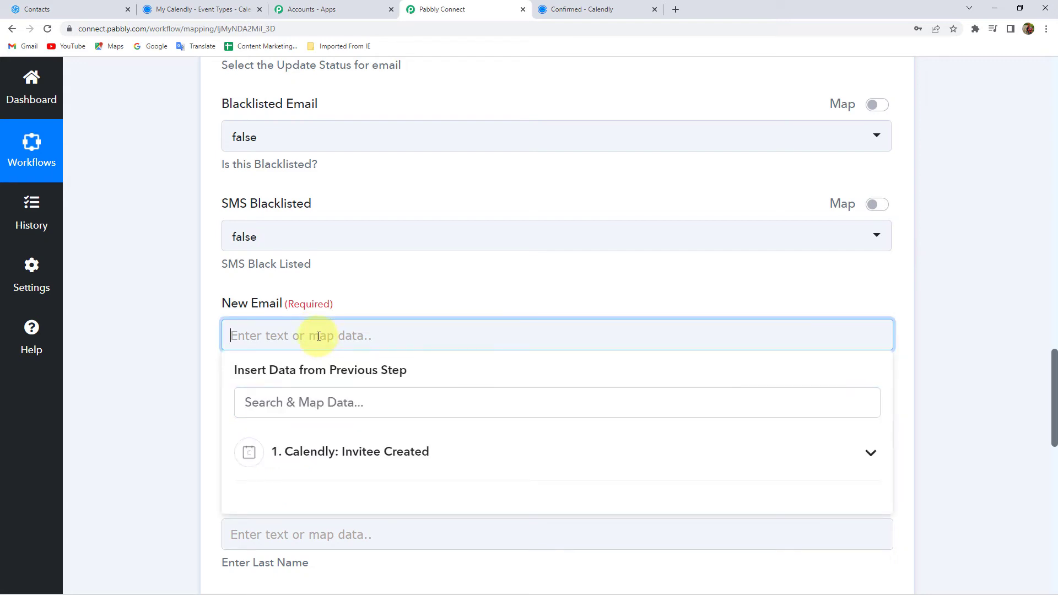
click(301, 452)
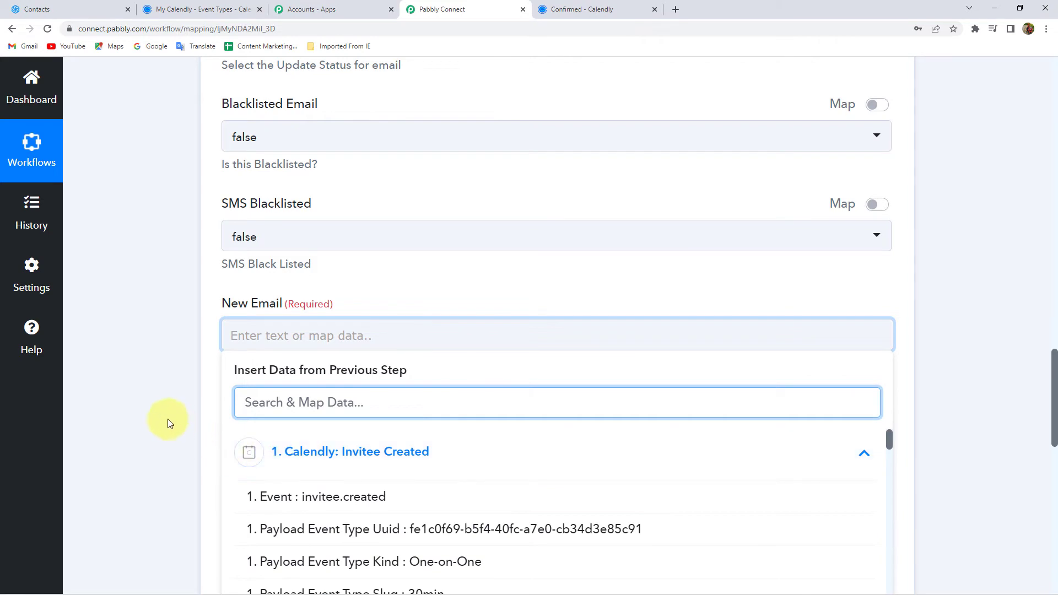
scroll(165, 415, down, 3)
scroll(165, 416, down, 1)
scroll(441, 401, down, 4)
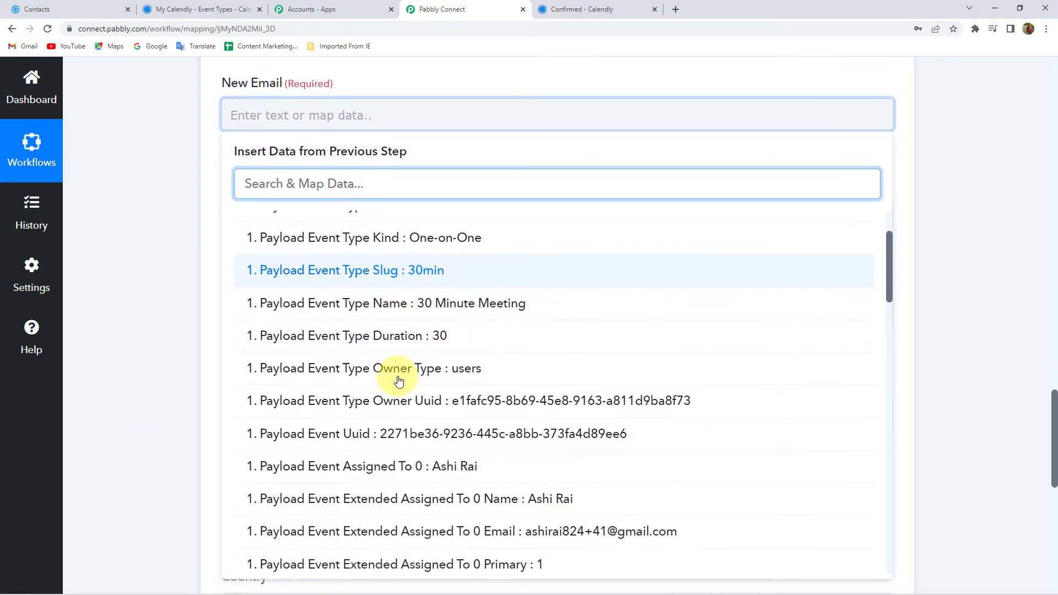
scroll(366, 383, down, 7)
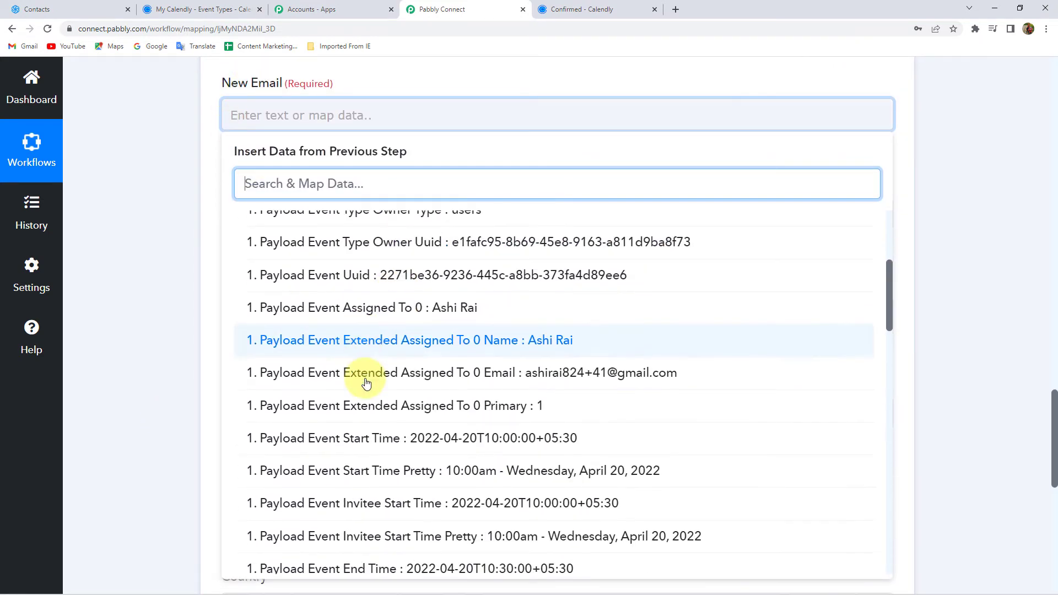
scroll(366, 383, down, 6)
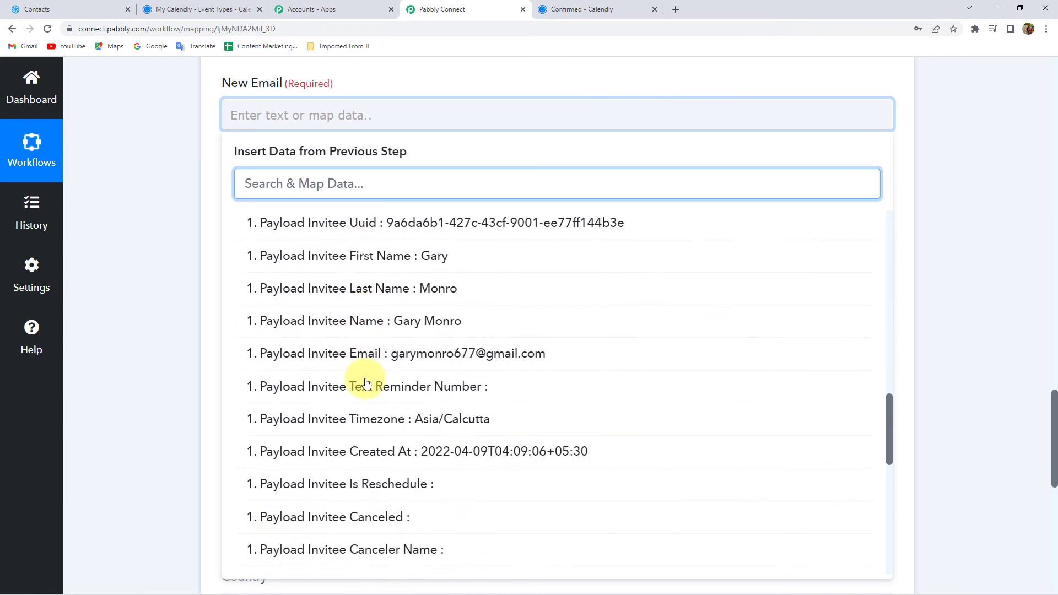
click(451, 356)
click(178, 175)
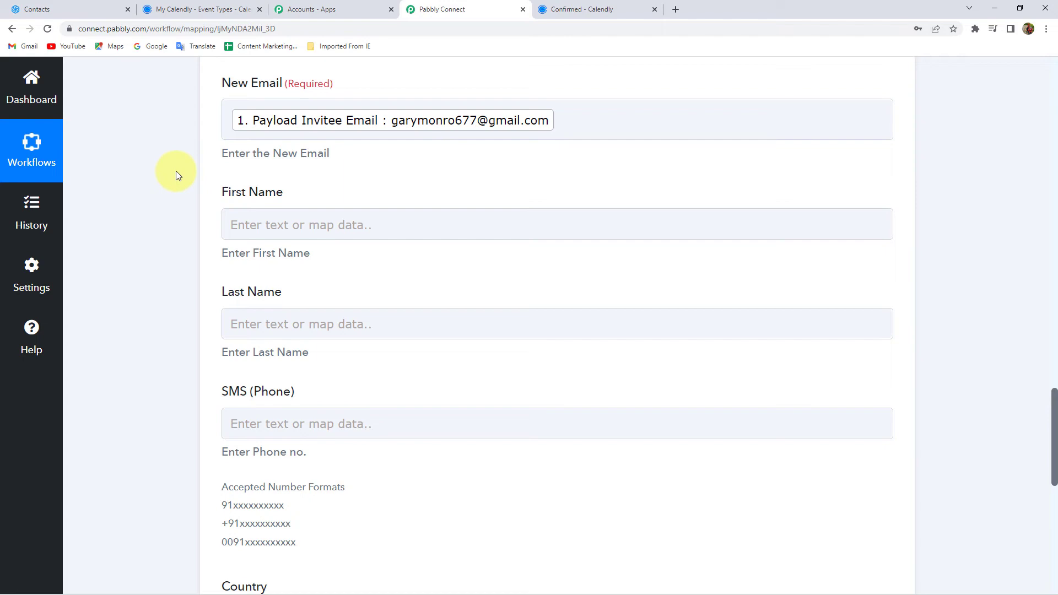
Step: Map the invitee's first name into First Name
click(272, 226)
click(263, 352)
scroll(421, 444, down, 15)
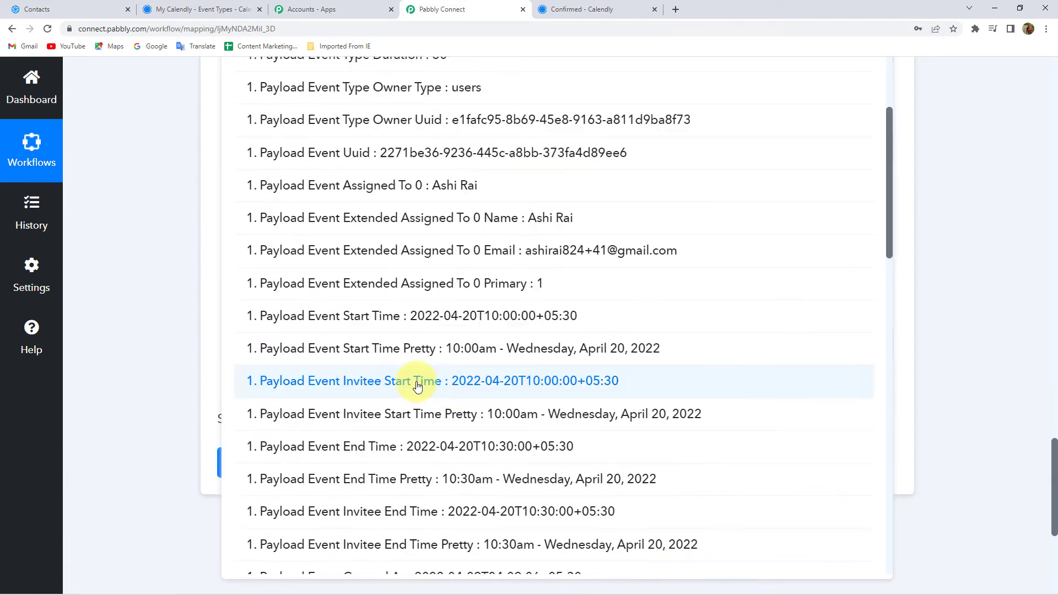
scroll(418, 331, down, 3)
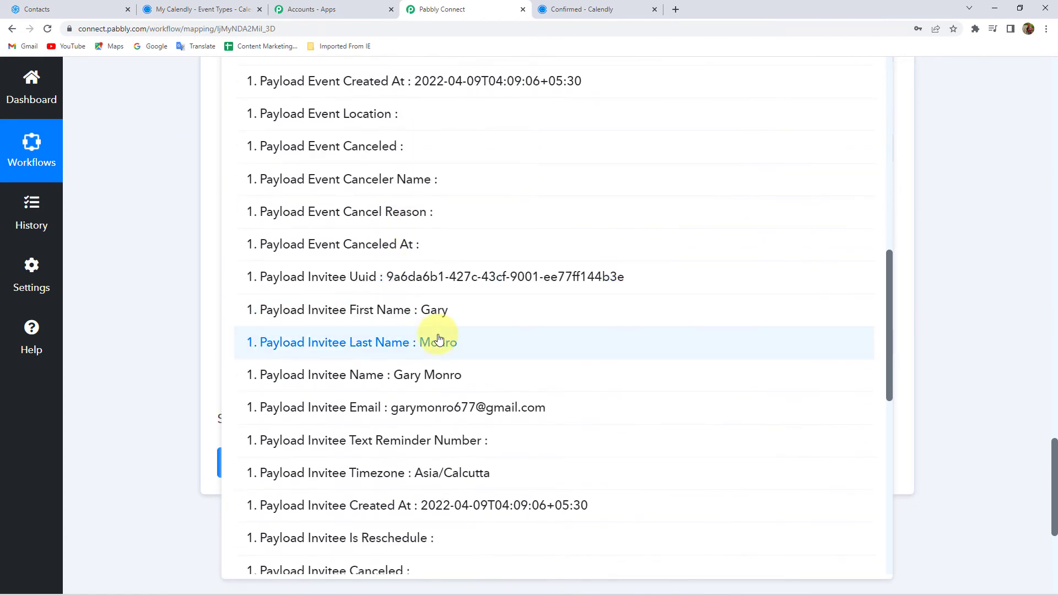
click(444, 305)
click(167, 191)
Step: Map 'Payload Invitee Last Name' into the Last Name field
scroll(264, 287, down, 2)
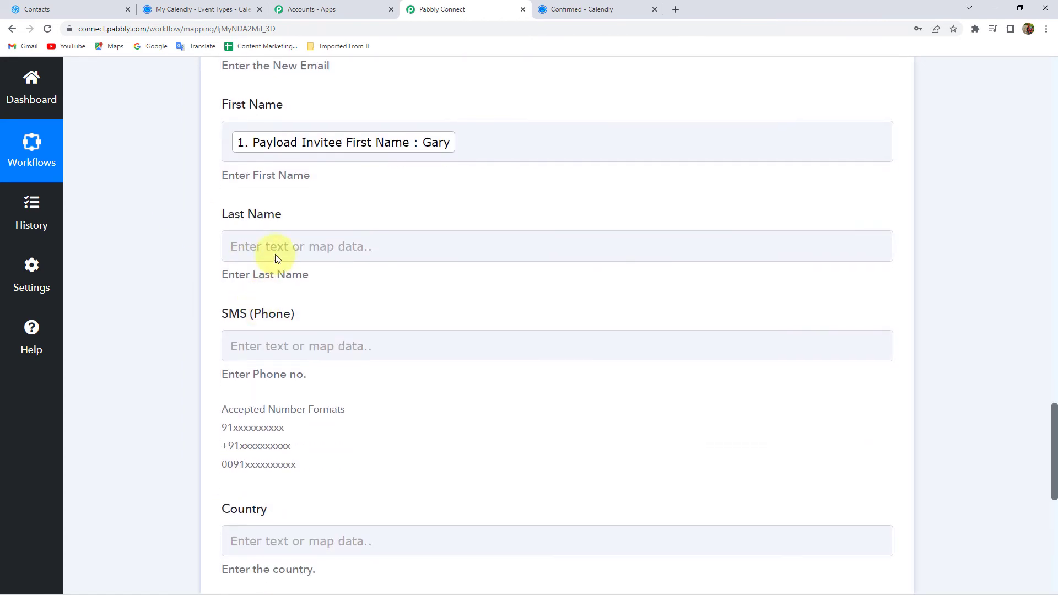
click(270, 251)
click(296, 373)
scroll(385, 418, down, 15)
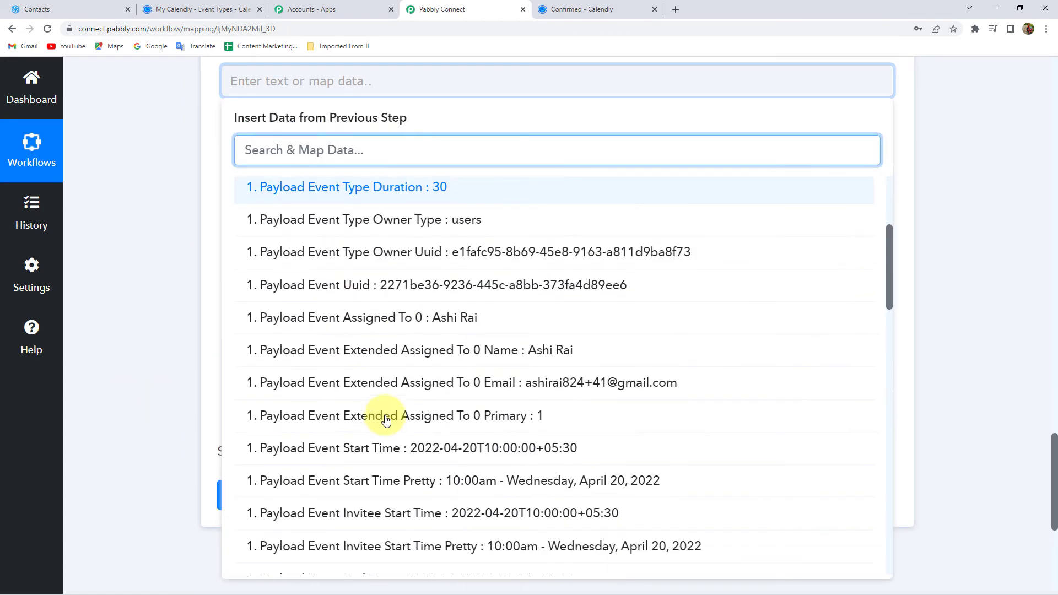
scroll(386, 419, down, 3)
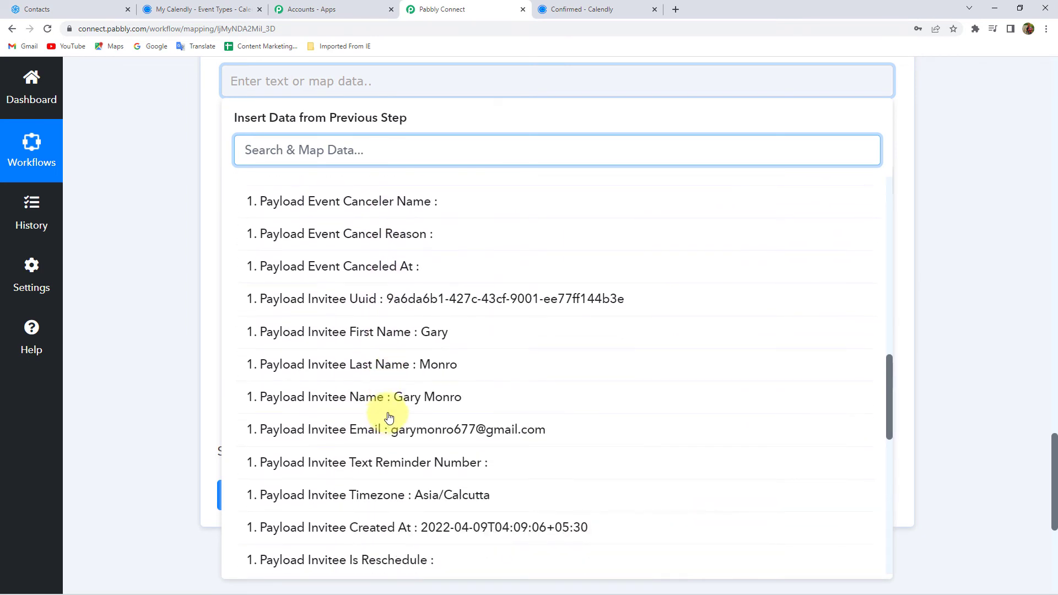
click(437, 366)
click(154, 244)
scroll(283, 107, down, 2)
scroll(294, 173, up, 2)
click(294, 192)
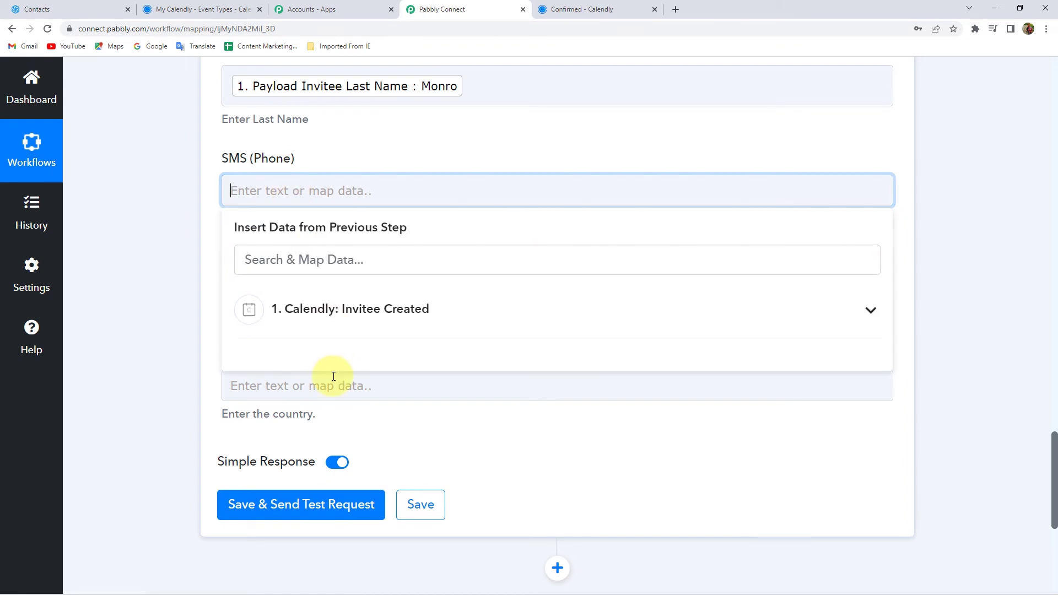
Step: Map 'Payload Questions And Answers 0 Answer', the invitee's phone, into SMS (Phone)
click(325, 316)
scroll(298, 359, down, 4)
scroll(309, 354, down, 15)
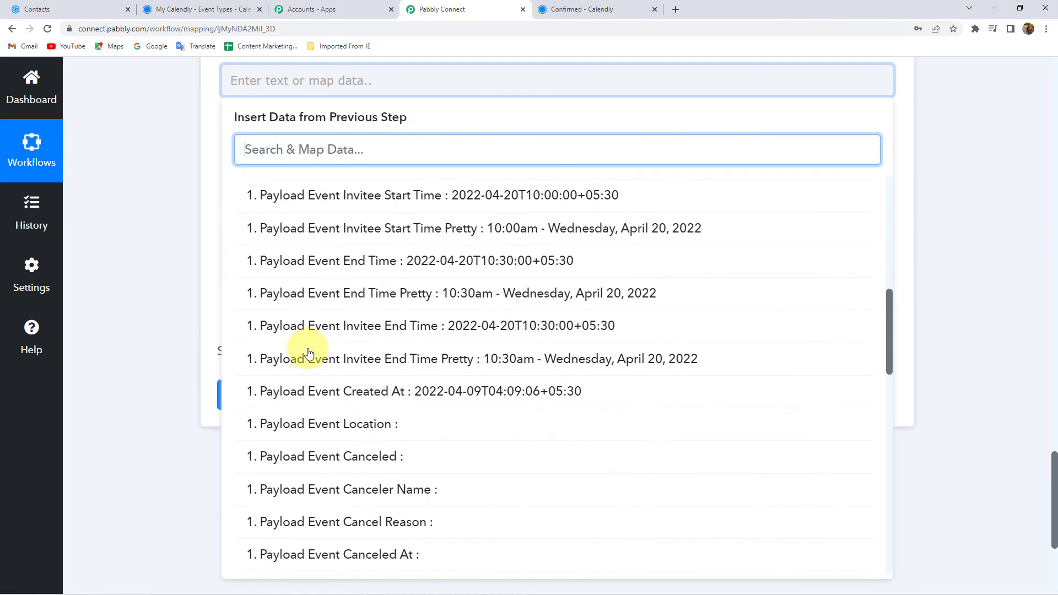
scroll(309, 353, down, 8)
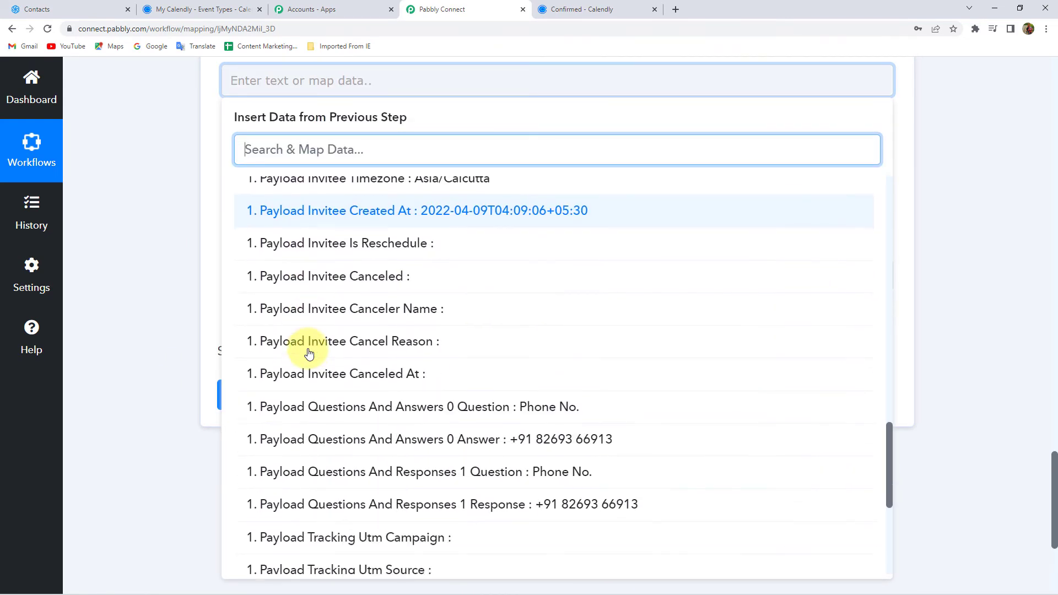
scroll(309, 354, up, 10)
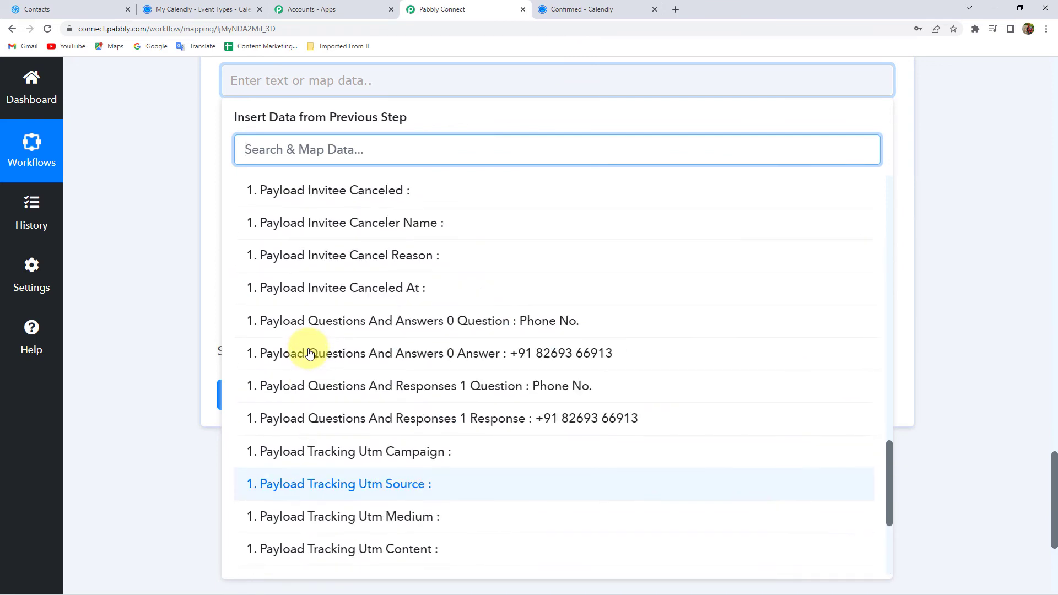
scroll(337, 375, up, 7)
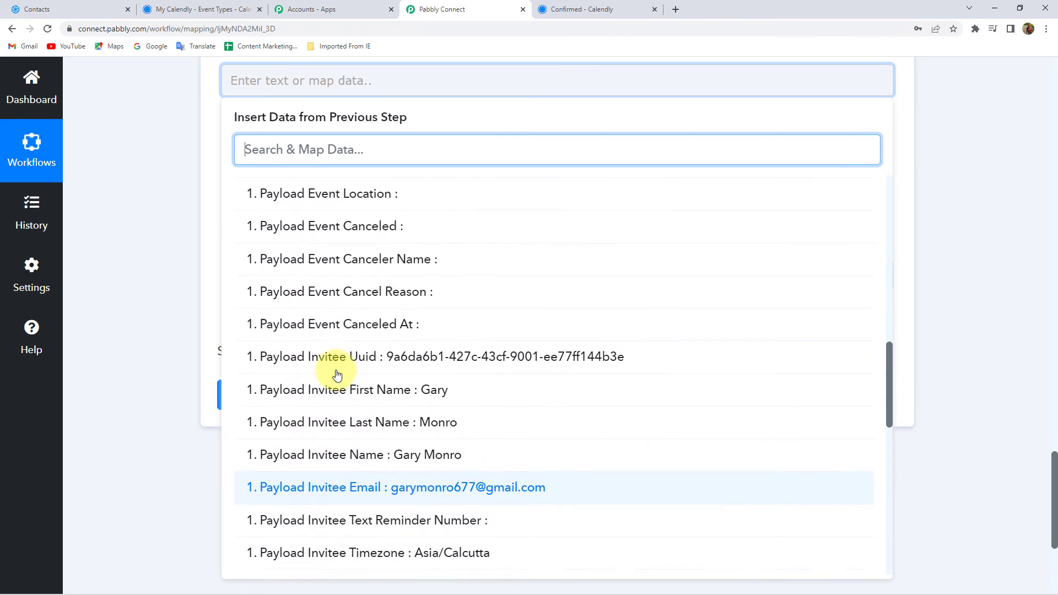
scroll(337, 375, up, 7)
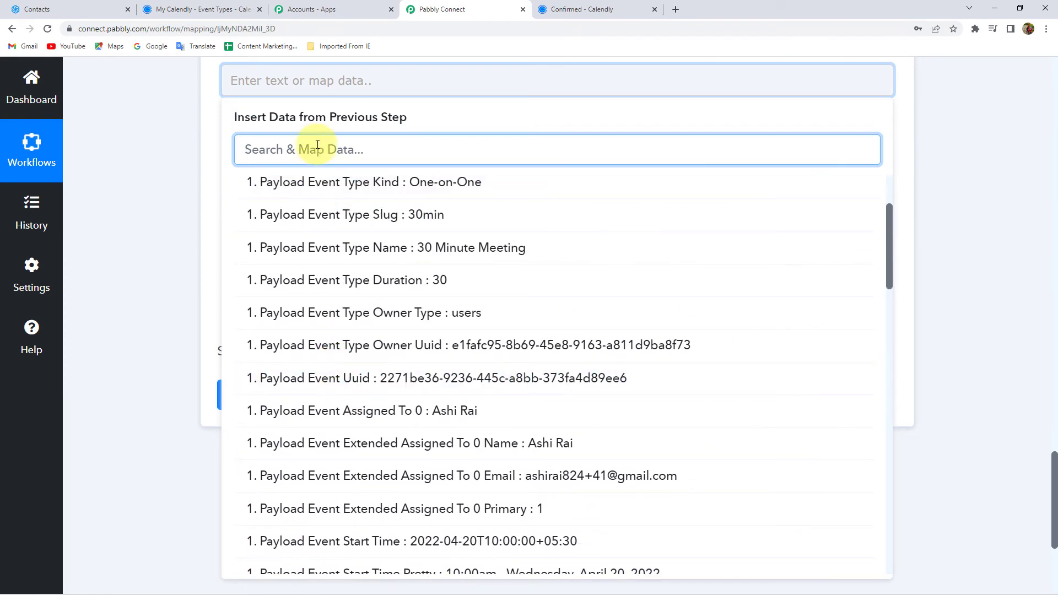
text(826)
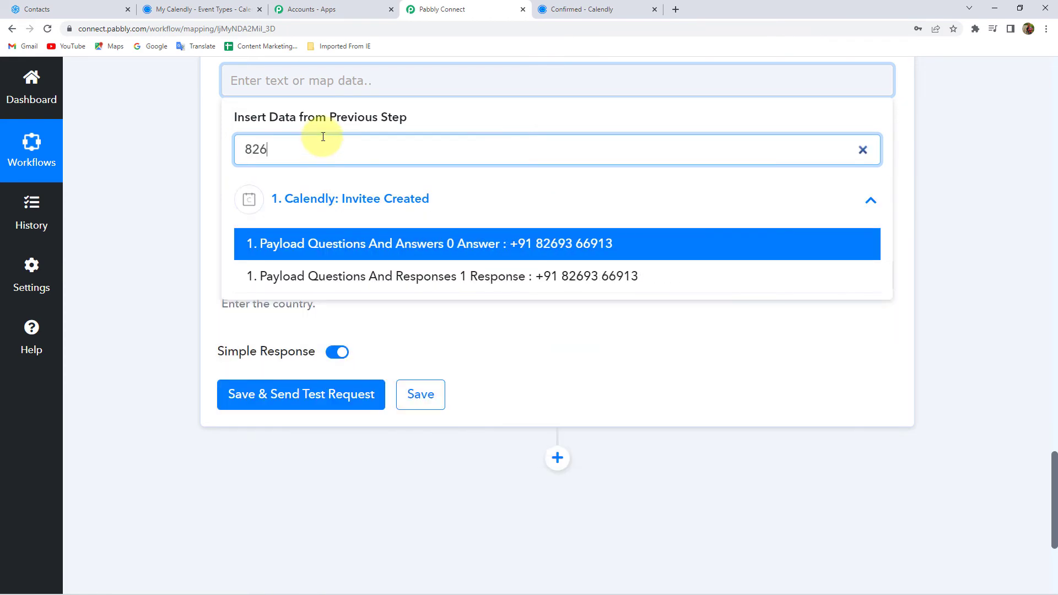
click(579, 243)
click(151, 236)
scroll(153, 233, down, 1)
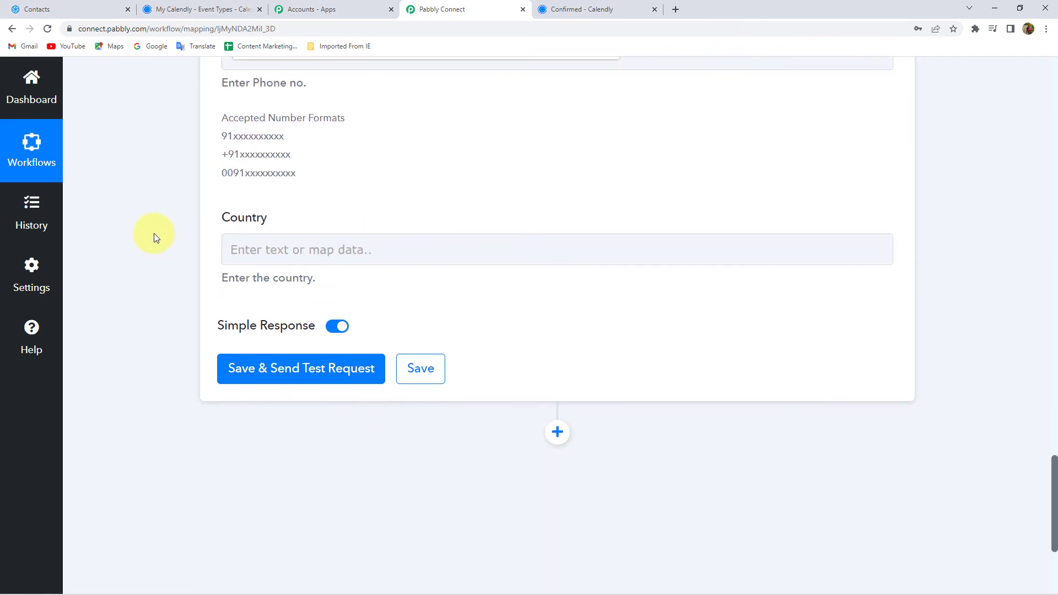
Step: Enter India as a fixed Country value and send the test request to Sendinblue
click(318, 233)
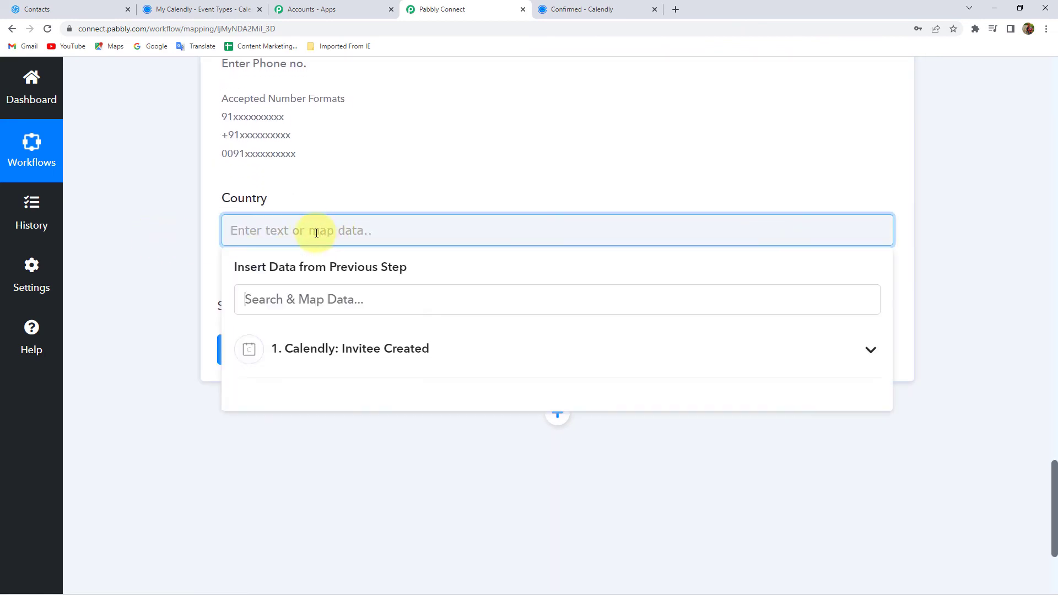
click(306, 364)
text(i)
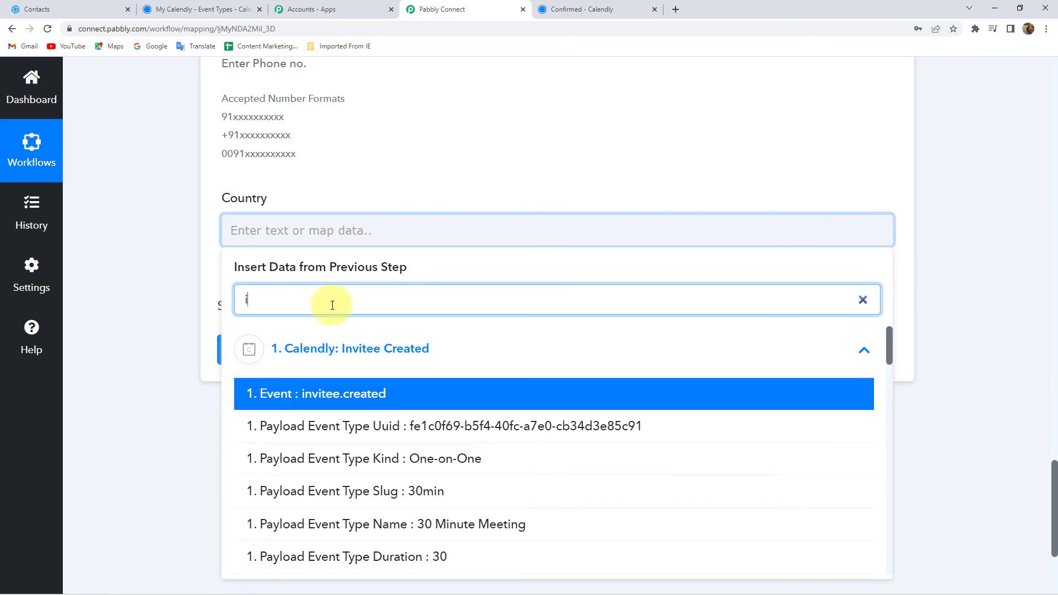
text(nd)
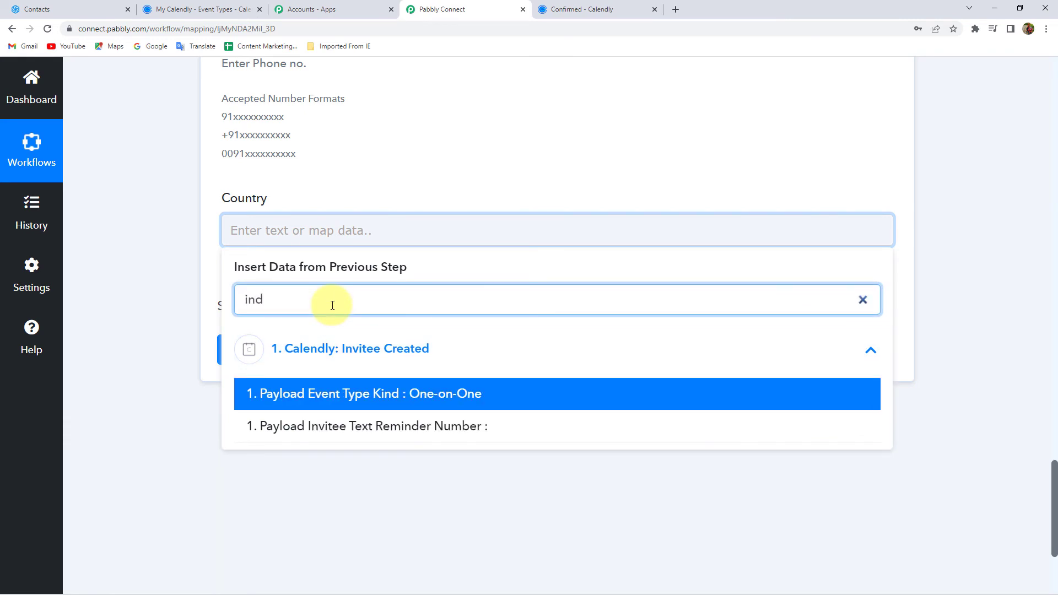
double_click(233, 302)
key(BackSpace)
click(191, 277)
click(277, 224)
text(India)
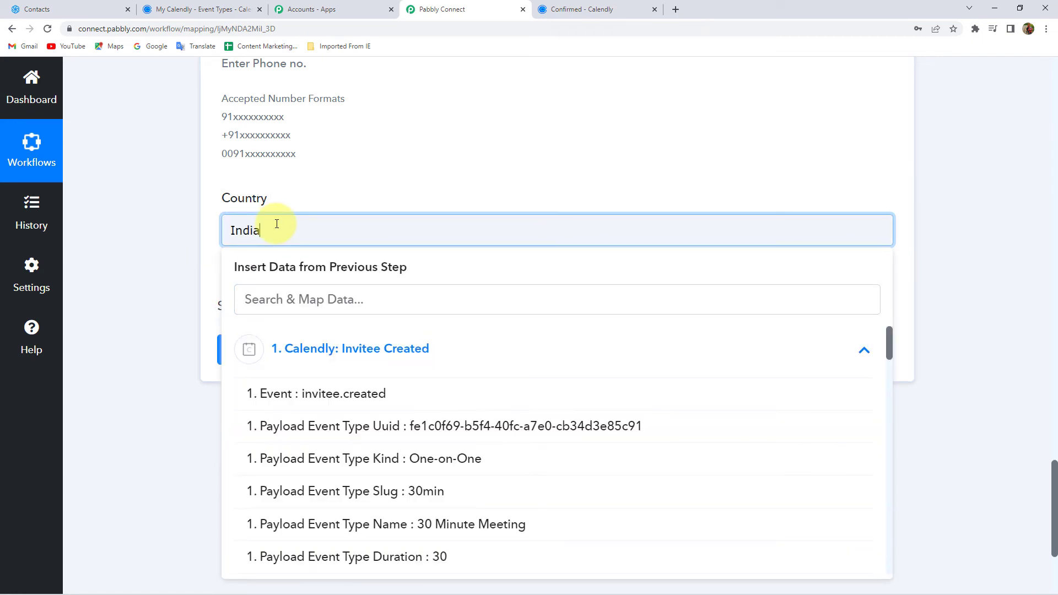
click(208, 283)
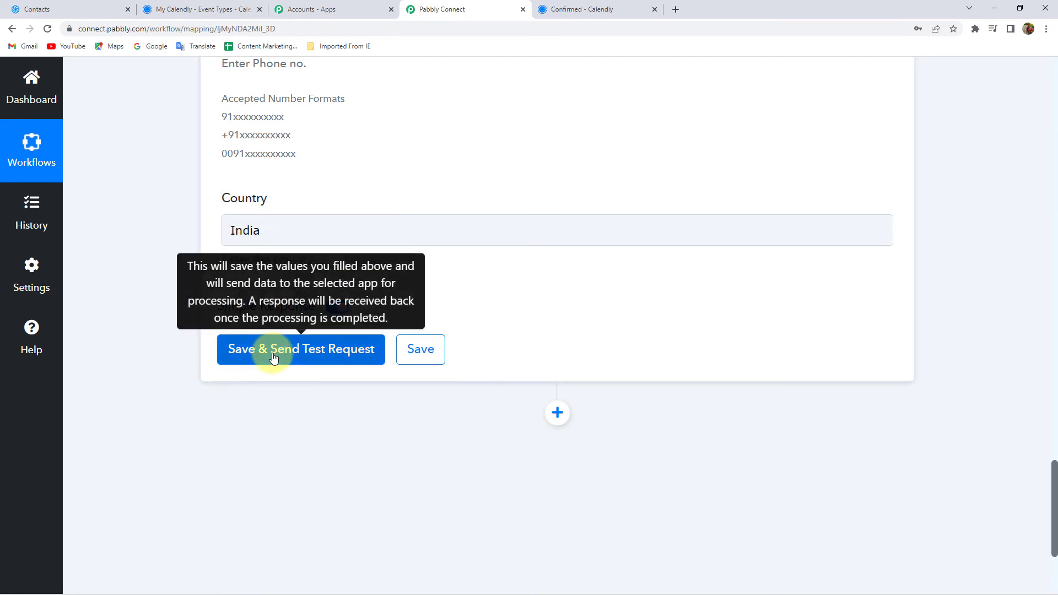
click(276, 349)
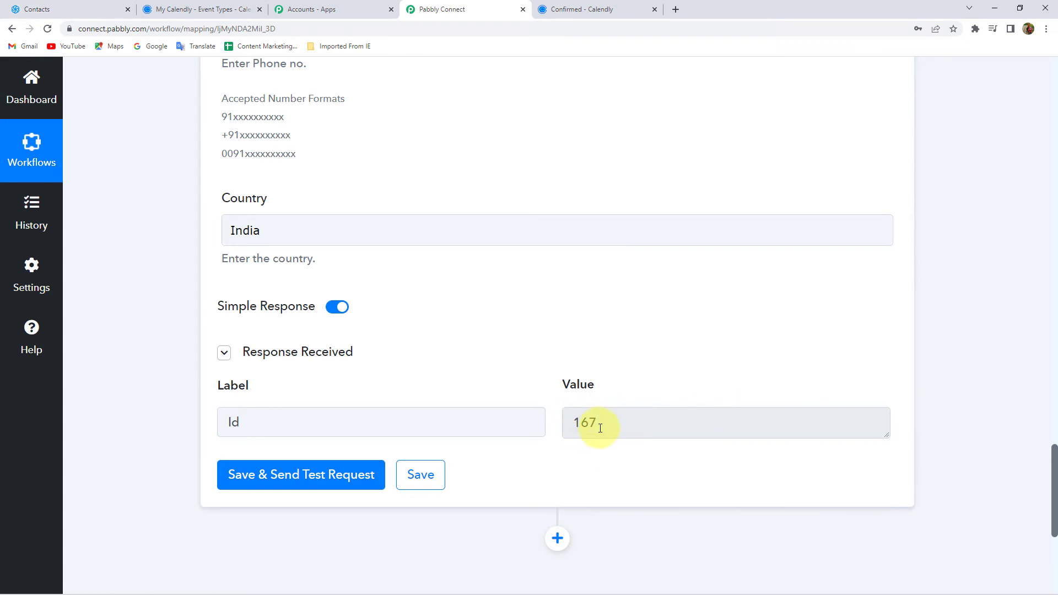
Step: Reload Sendinblue Contacts and check the new test contact's phone number in the first row
click(59, 6)
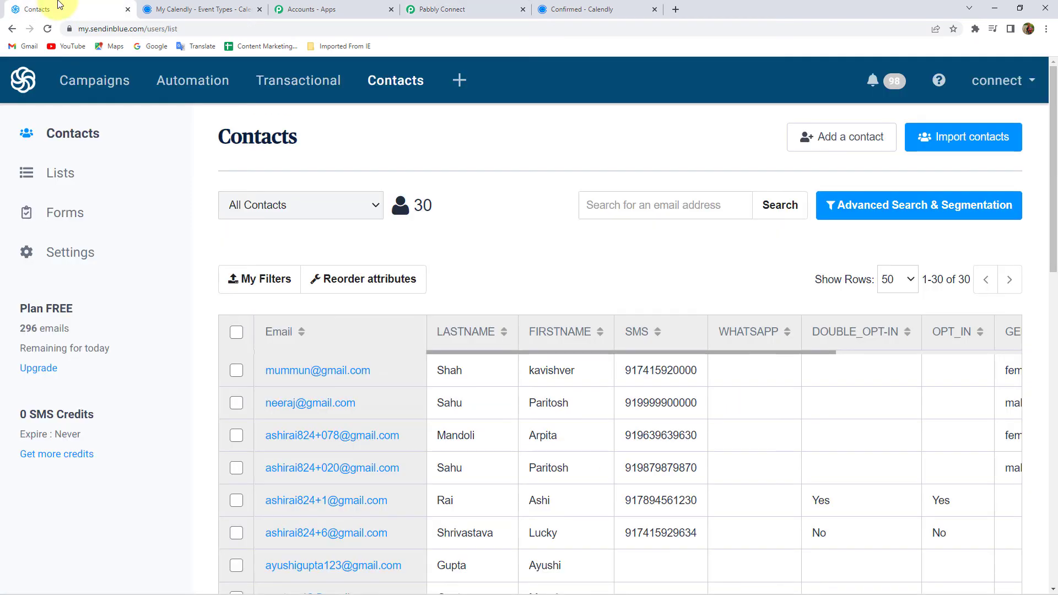
scroll(406, 392, down, 5)
scroll(406, 393, up, 5)
click(49, 29)
scroll(515, 479, down, 2)
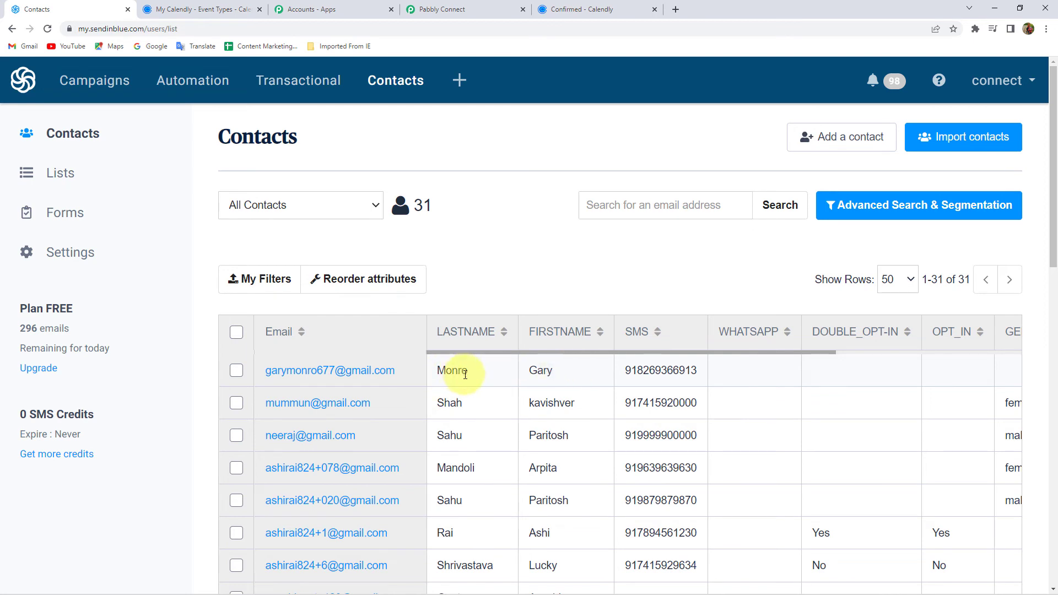
double_click(654, 374)
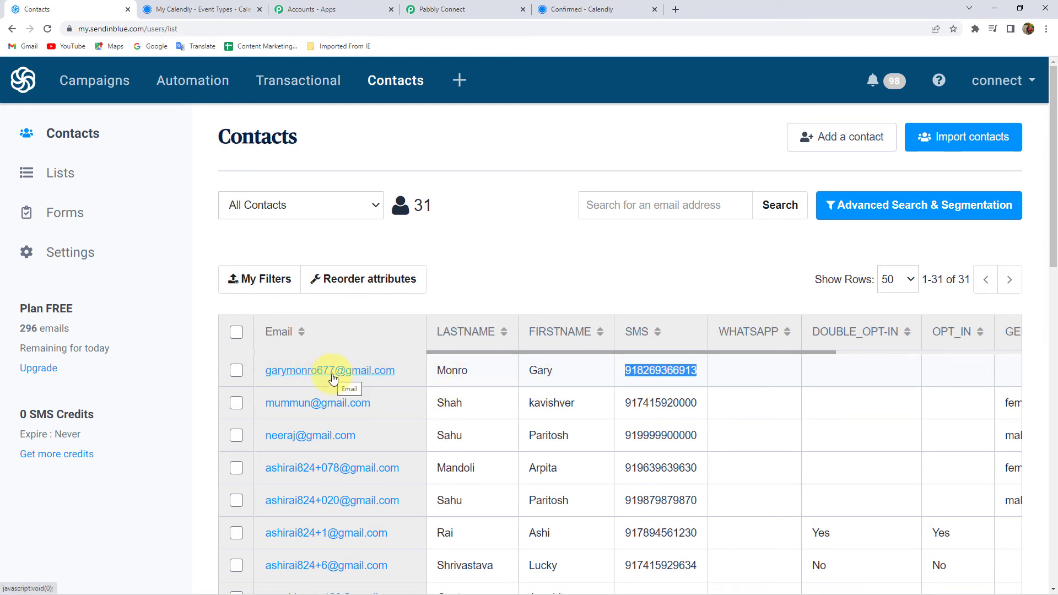
scroll(276, 374, down, 4)
scroll(324, 375, up, 3)
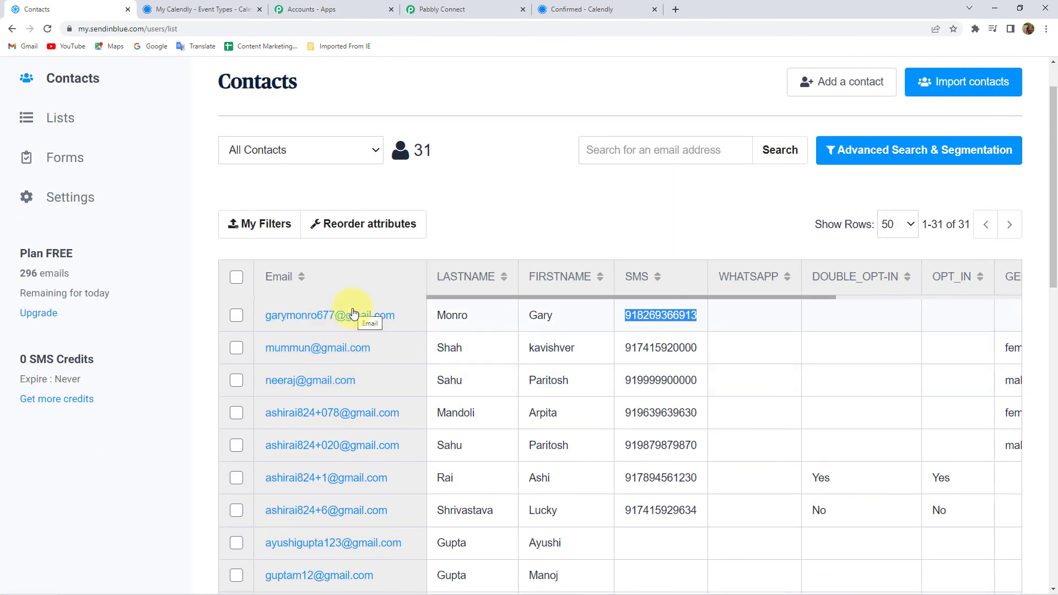
Step: Save the workflow, dismiss the confirmation, and collapse the Calendly trigger step
click(440, 9)
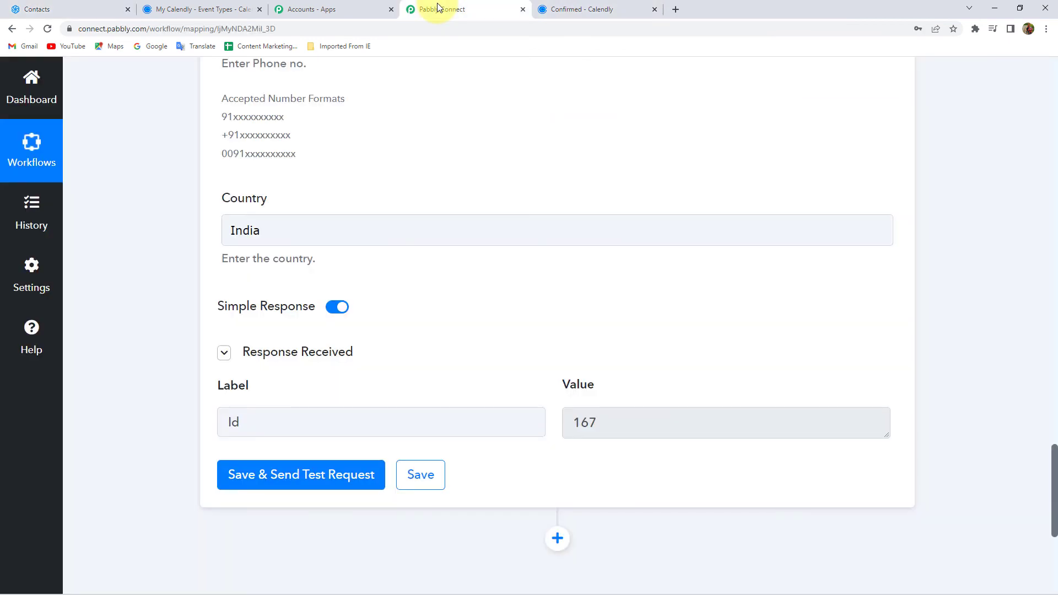
click(431, 478)
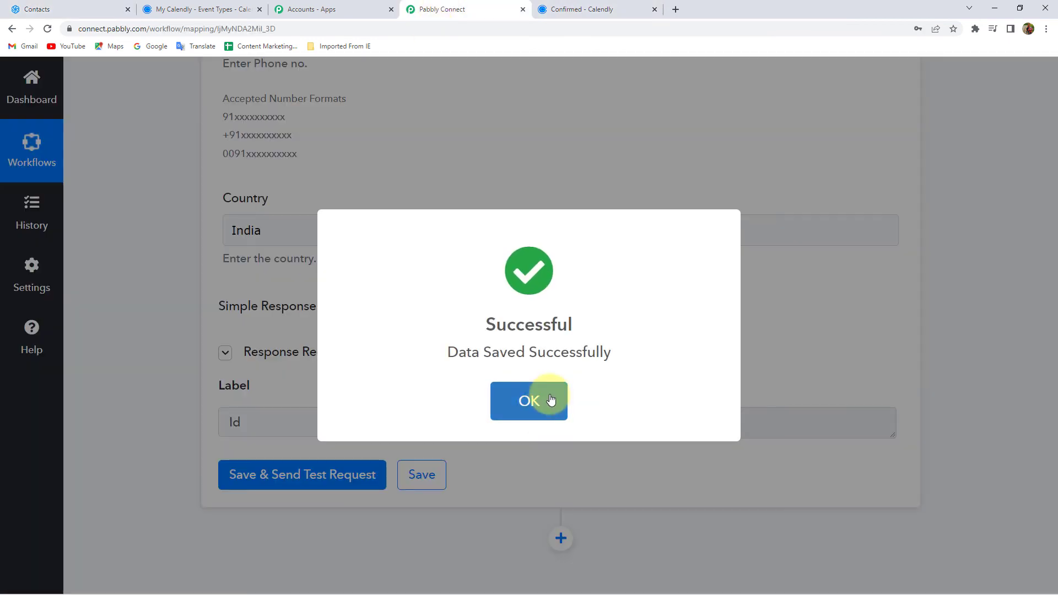
click(546, 399)
scroll(510, 420, up, 10)
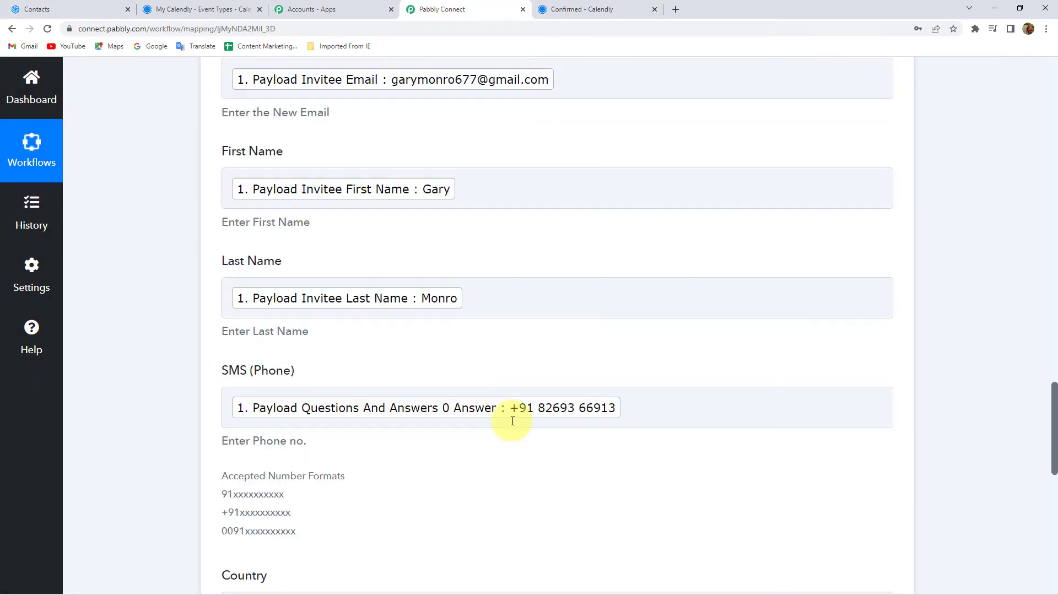
scroll(513, 421, up, 9)
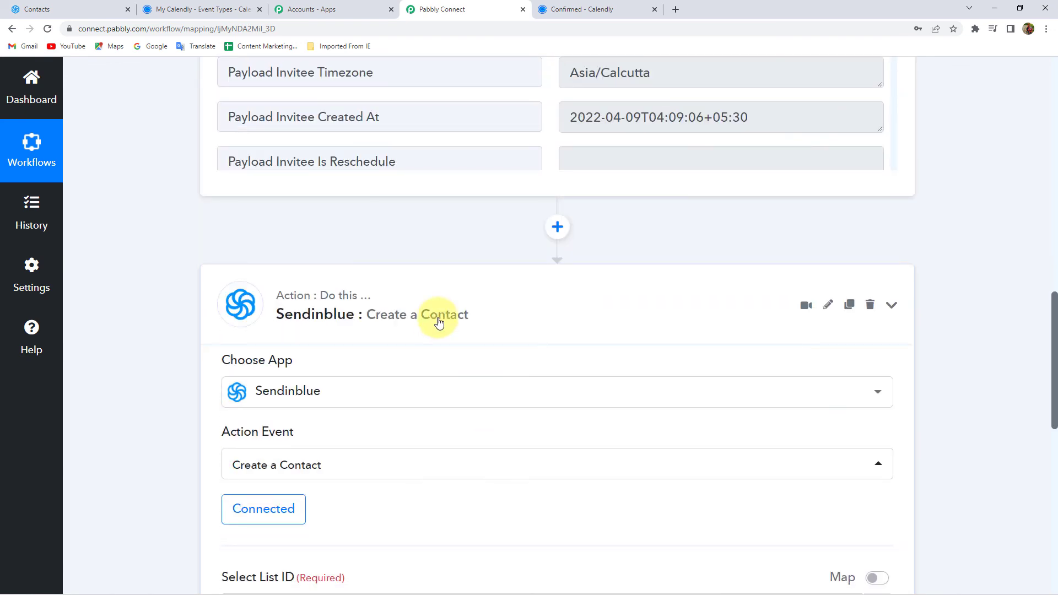
scroll(439, 323, up, 5)
scroll(439, 323, up, 8)
click(423, 320)
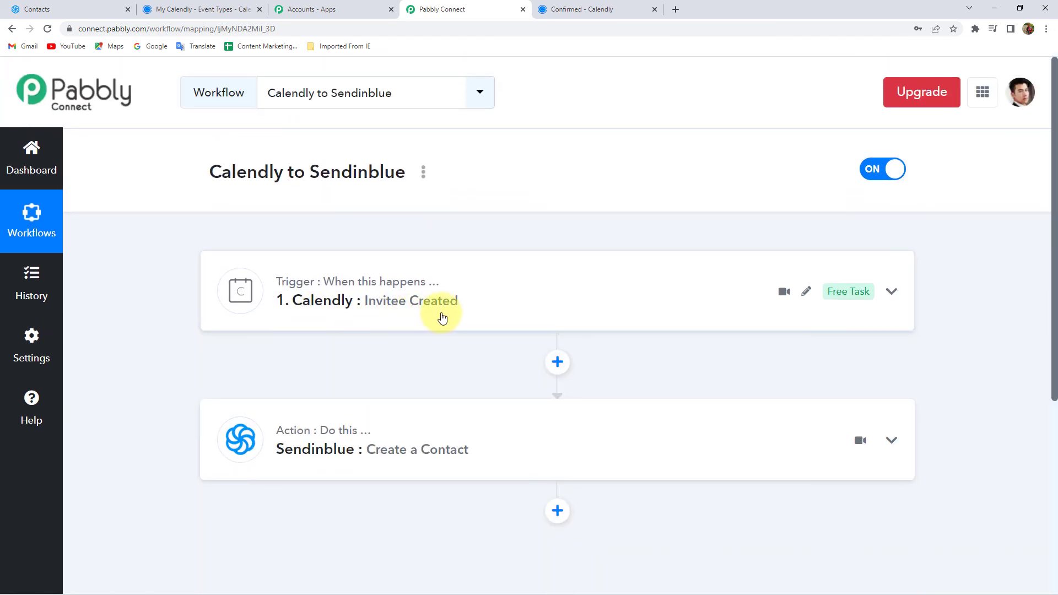